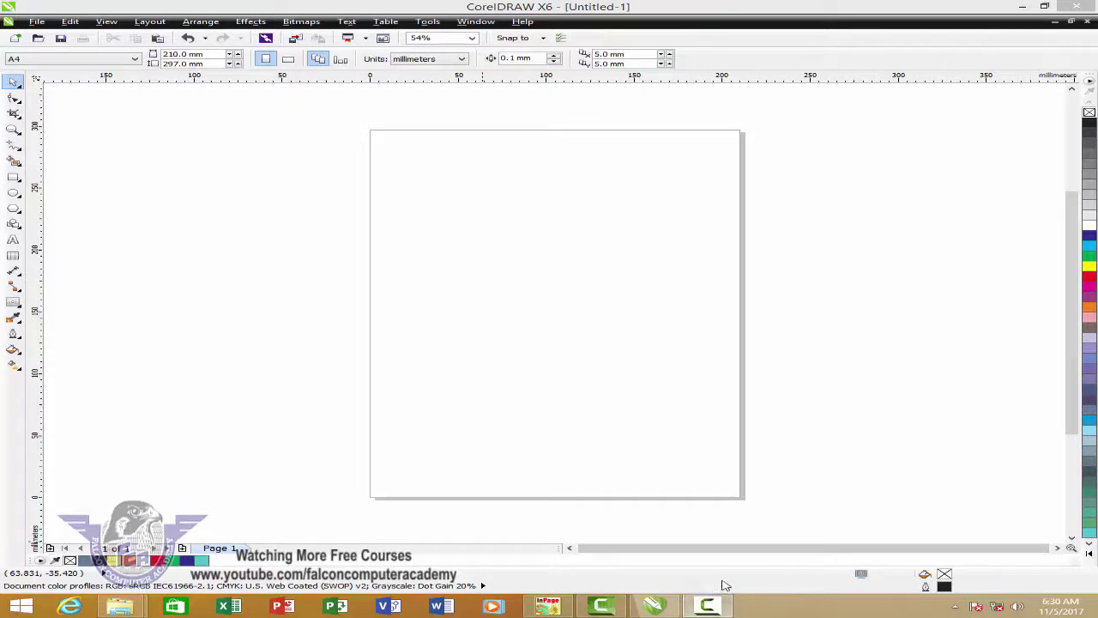
# - Switch to InPage and create a new A4 portrait document with 0.5" margins and right-to-left direction
pyautogui.click(553, 607)
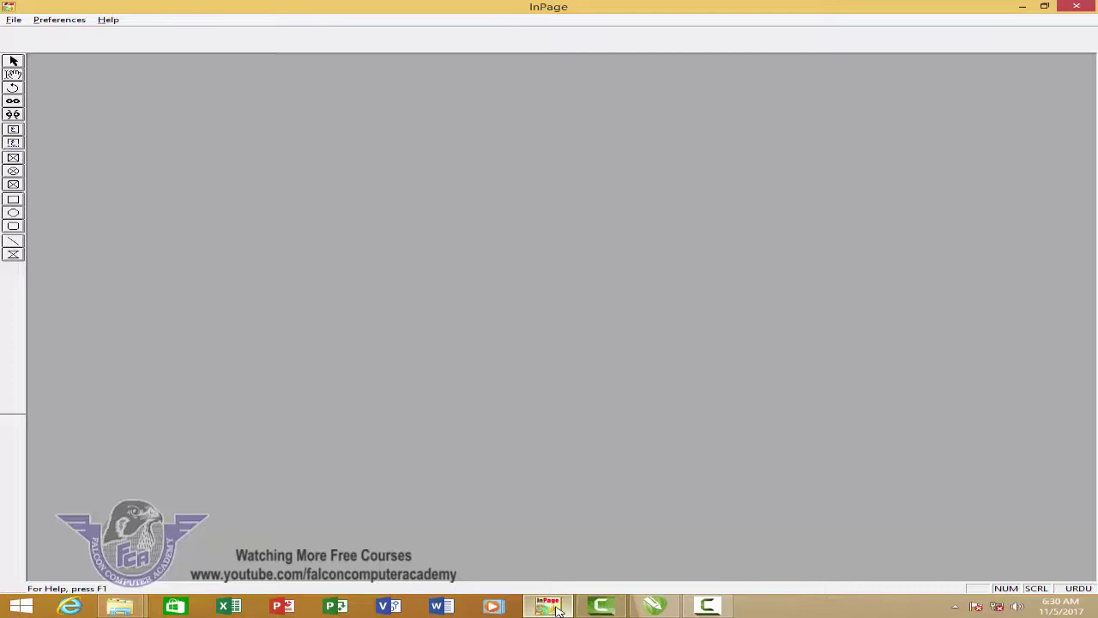
pyautogui.click(14, 19)
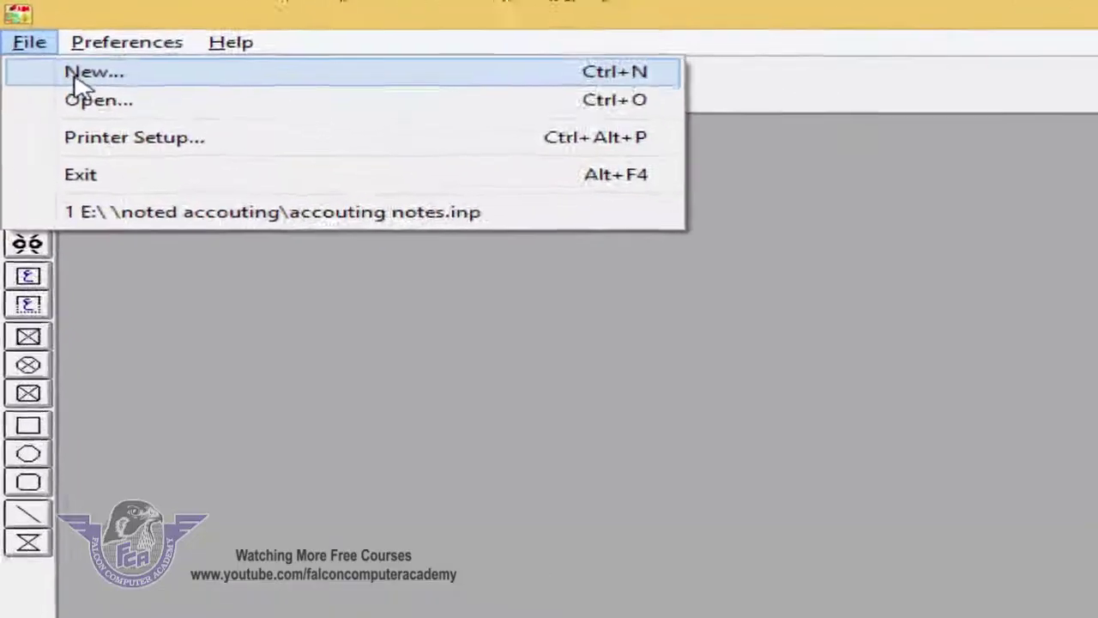
pyautogui.click(77, 73)
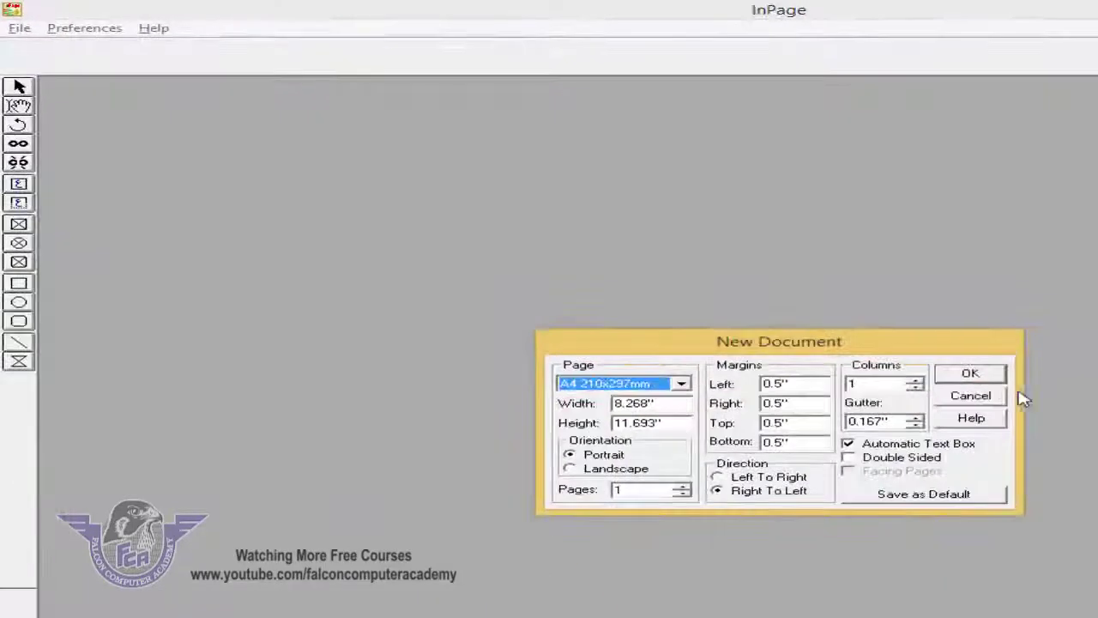
pyautogui.click(970, 374)
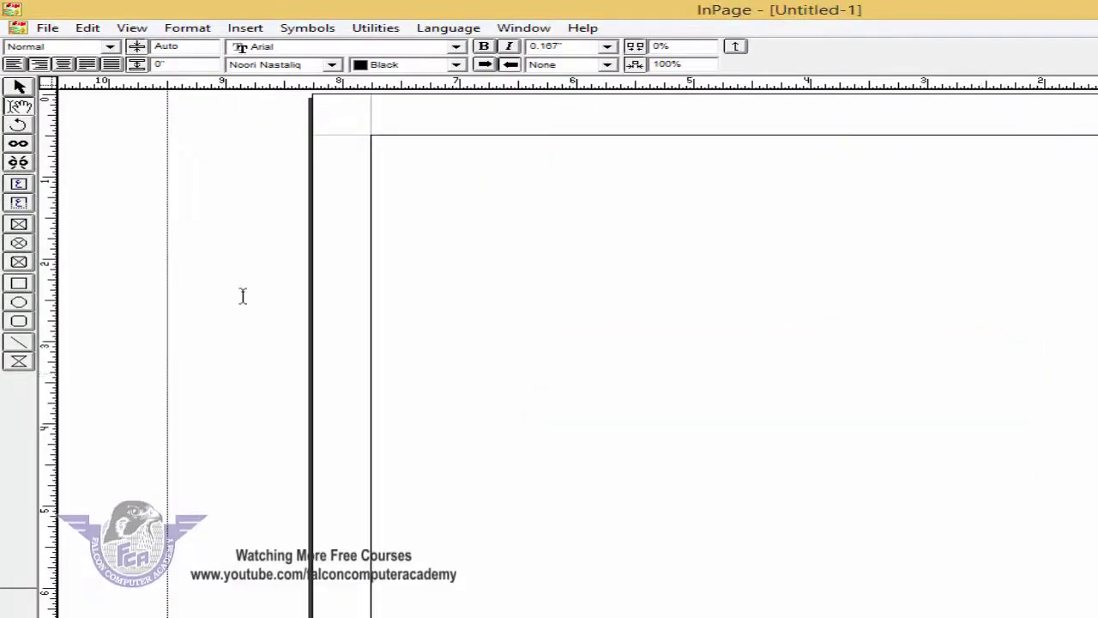
# - Draw a title text box about 6 inches wide near the page's upper edge and enter "فالکن کمپیوٹر اکیڈمی" in it
pyautogui.click(19, 203)
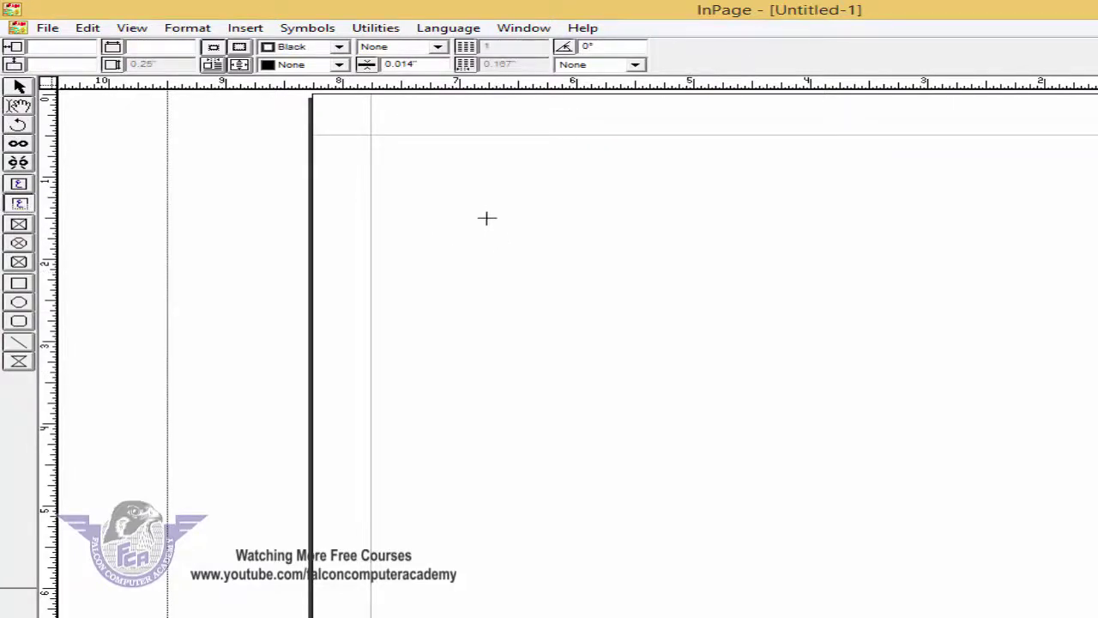
pyautogui.moveTo(484, 212); pyautogui.dragTo(998, 248)
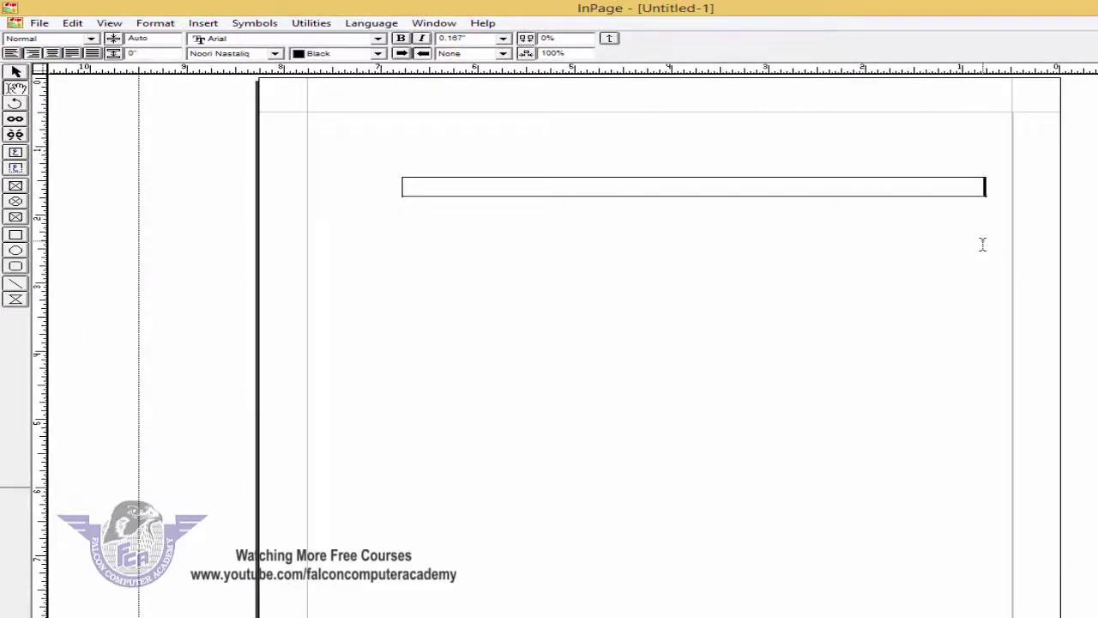
pyautogui.hotkey('ctrl', '2')
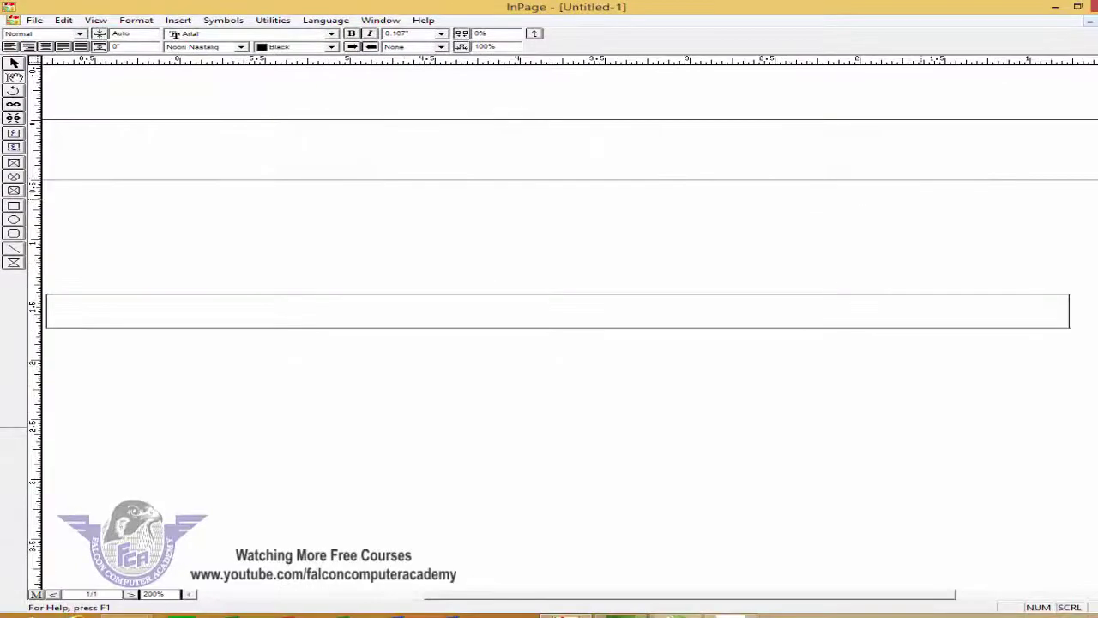
pyautogui.write('فالکن کمپیوٹر اکیڈمی')
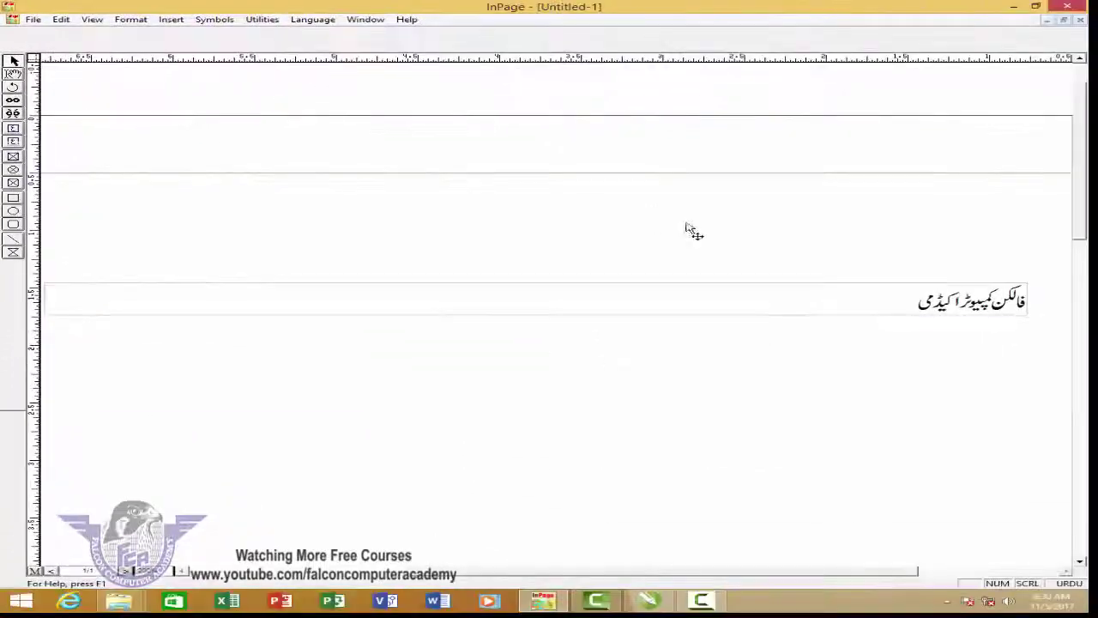
# - Move the Urdu text box slightly upward and copy it as an object
pyautogui.click(924, 315)
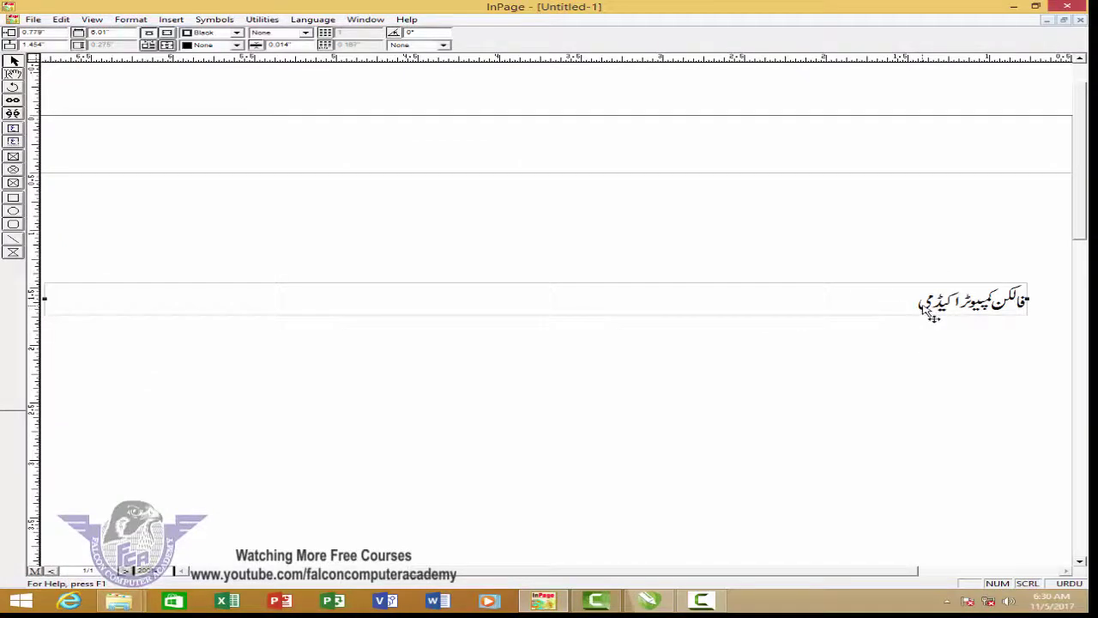
pyautogui.moveTo(926, 309)
pyautogui.mouseDown()
pyautogui.moveTo(896, 357)
pyautogui.moveTo(916, 290)
pyautogui.mouseUp()
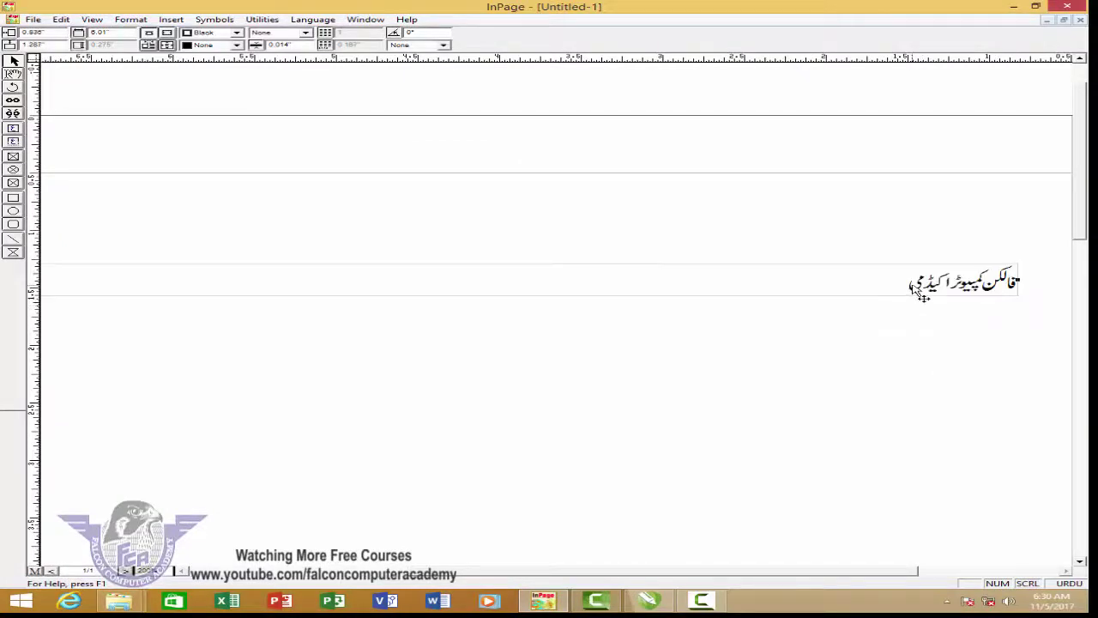
pyautogui.rightClick(943, 285)
pyautogui.click(952, 339)
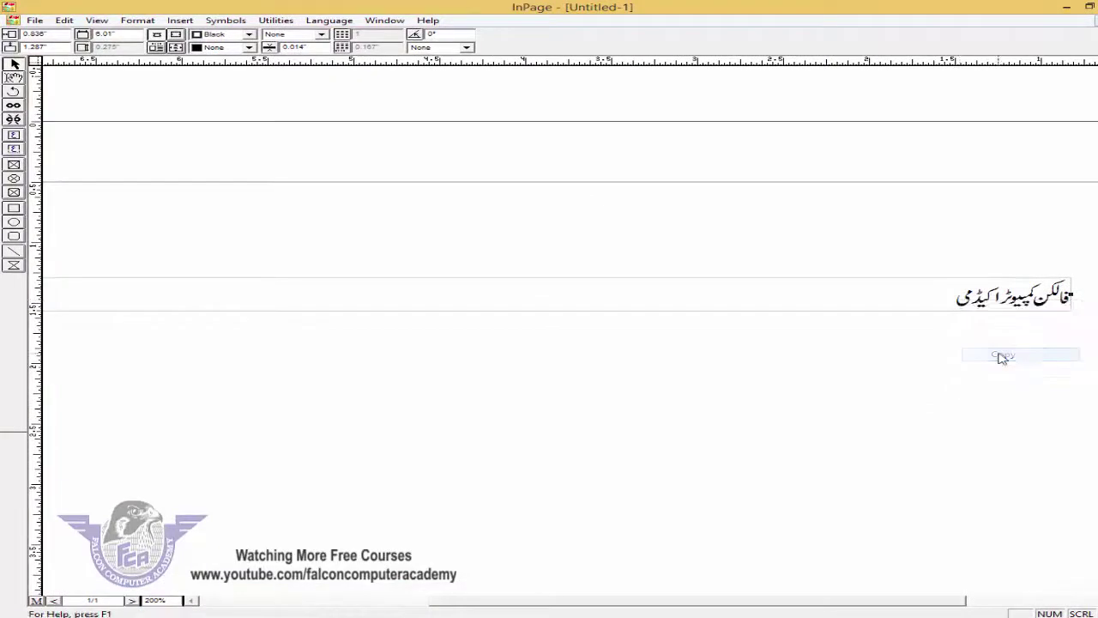
# - Switch to CorelDRAW and paste the copied Urdu text onto the page
pyautogui.hotkey('alt', 'Tab')
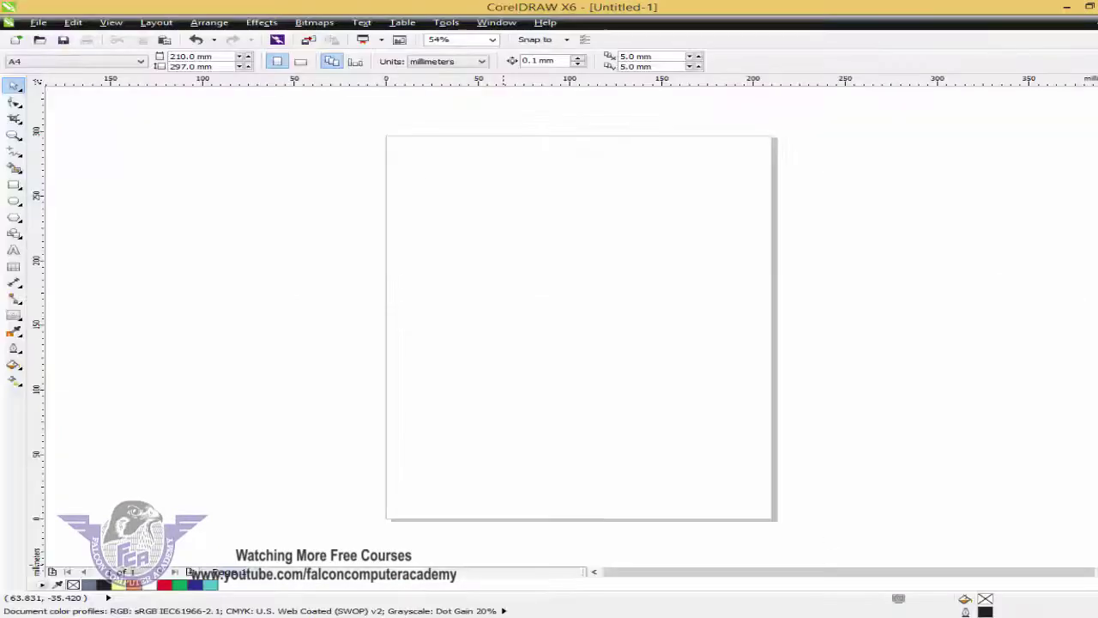
pyautogui.rightClick(515, 192)
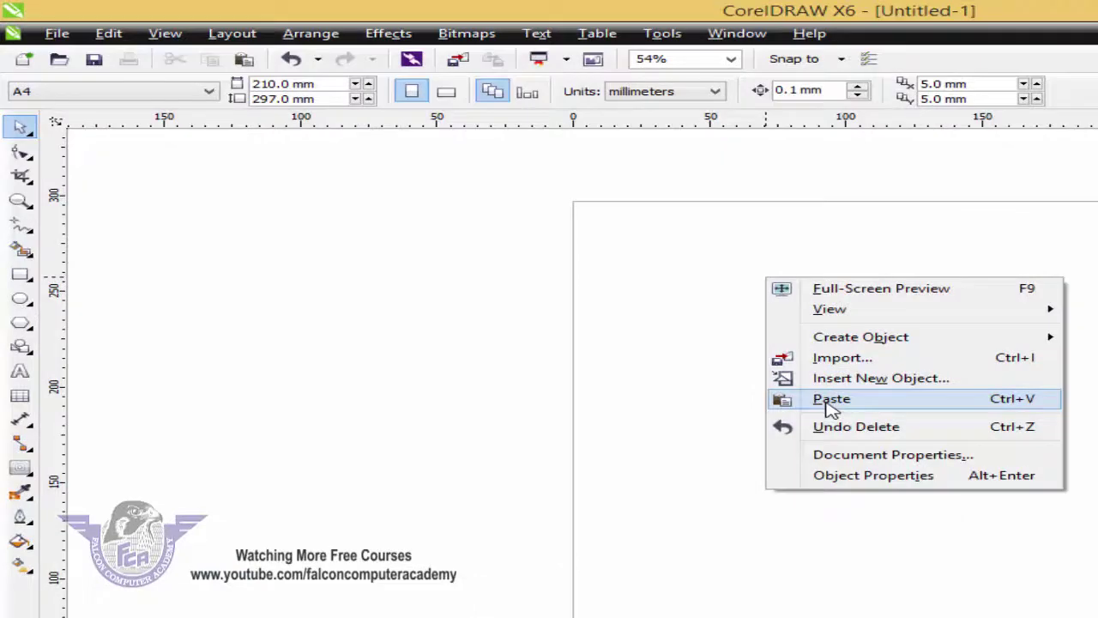
pyautogui.click(832, 400)
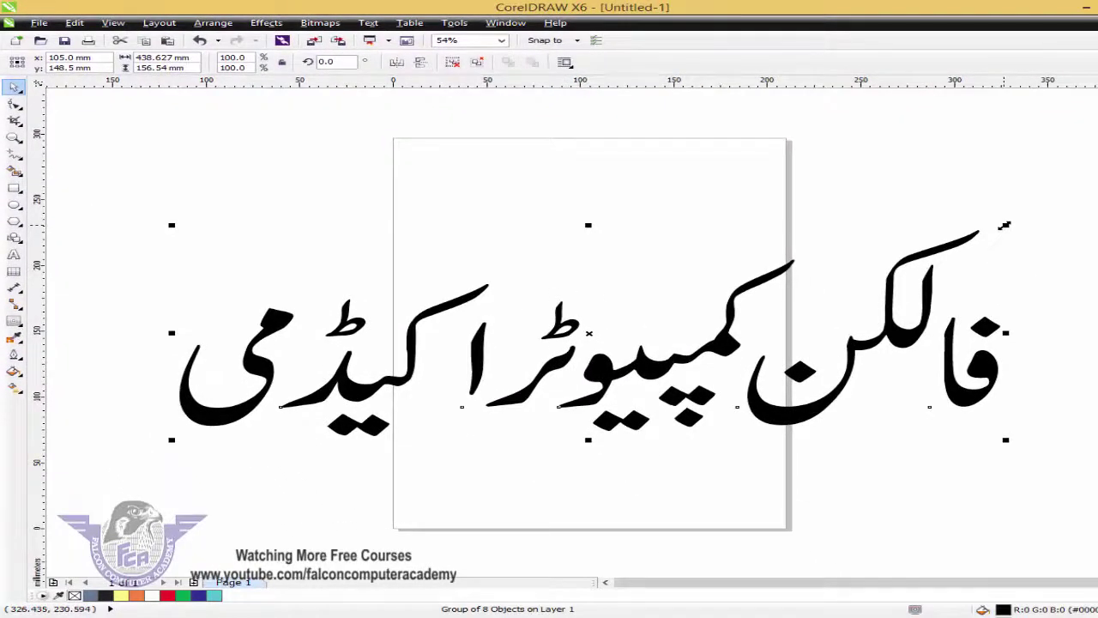
# - Scale the pasted text down to about 91 by 33 mm and move it to the upper part of the page
pyautogui.moveTo(1005, 226); pyautogui.dragTo(945, 312)
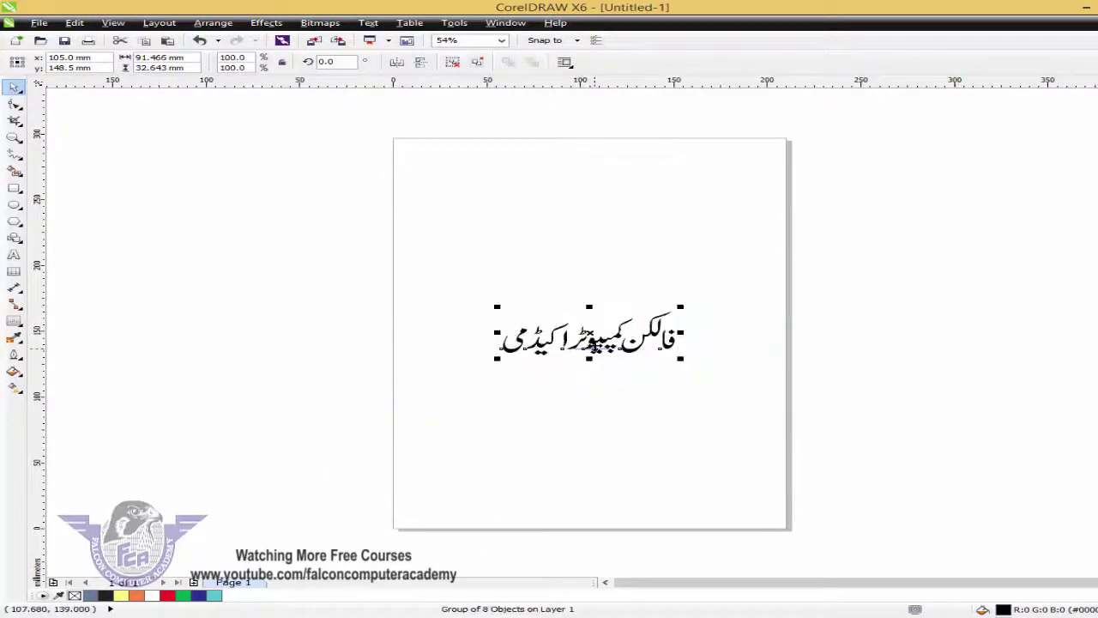
pyautogui.moveTo(592, 346); pyautogui.dragTo(601, 229)
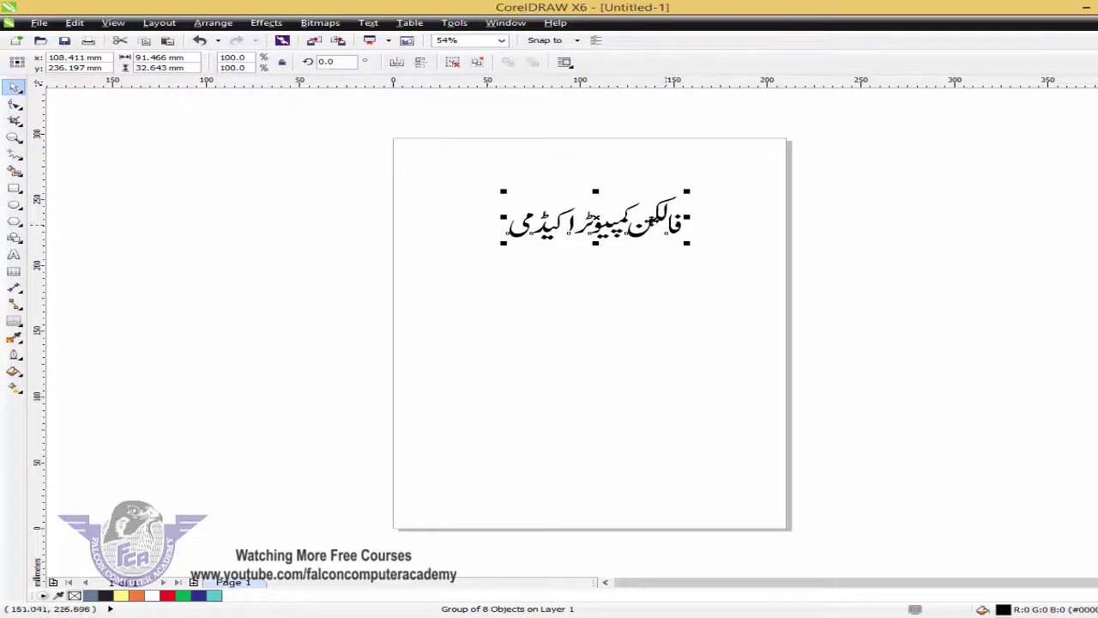
# - Try several fill colours on the grouped Urdu text, including purple and yellow, ending with cyan
pyautogui.moveTo(432, 167); pyautogui.dragTo(789, 288)
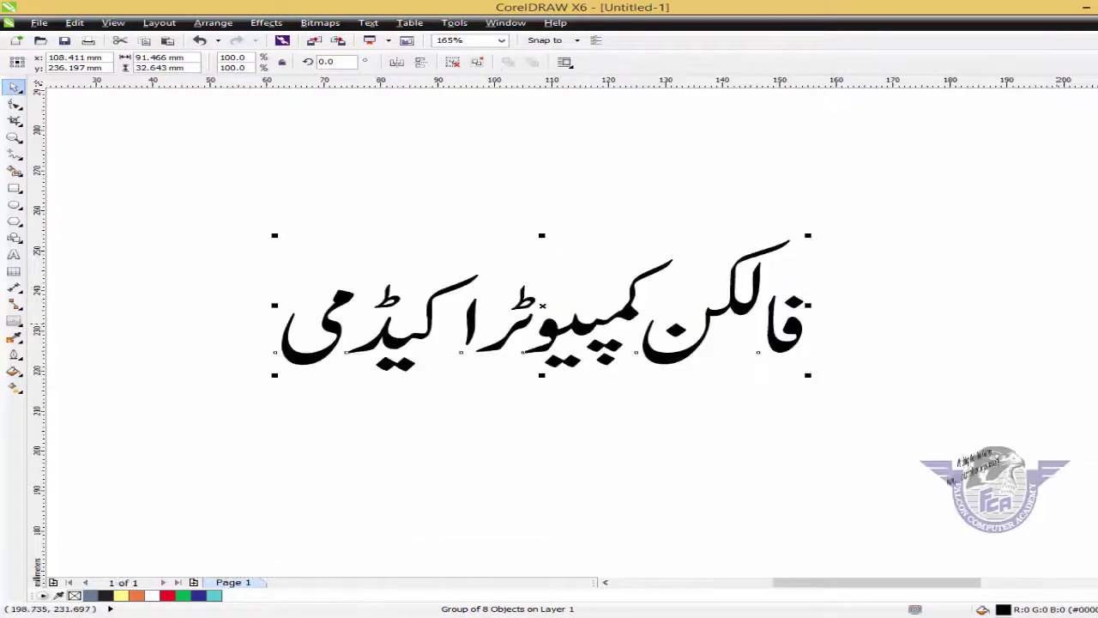
pyautogui.click(1097, 318)
pyautogui.click(1097, 344)
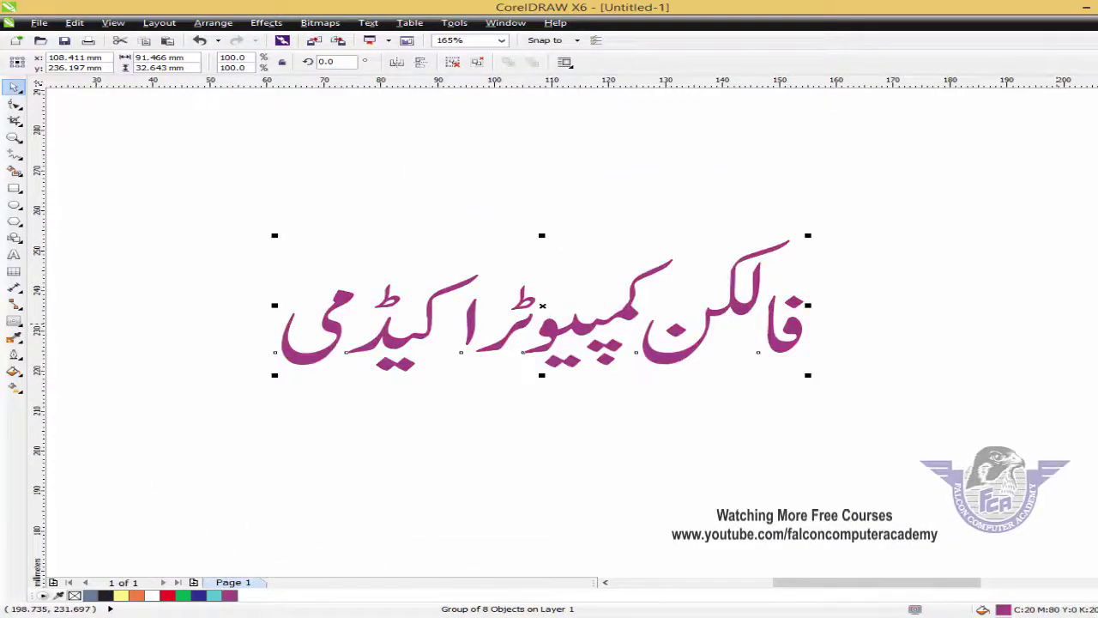
pyautogui.click(1097, 306)
pyautogui.click(1097, 280)
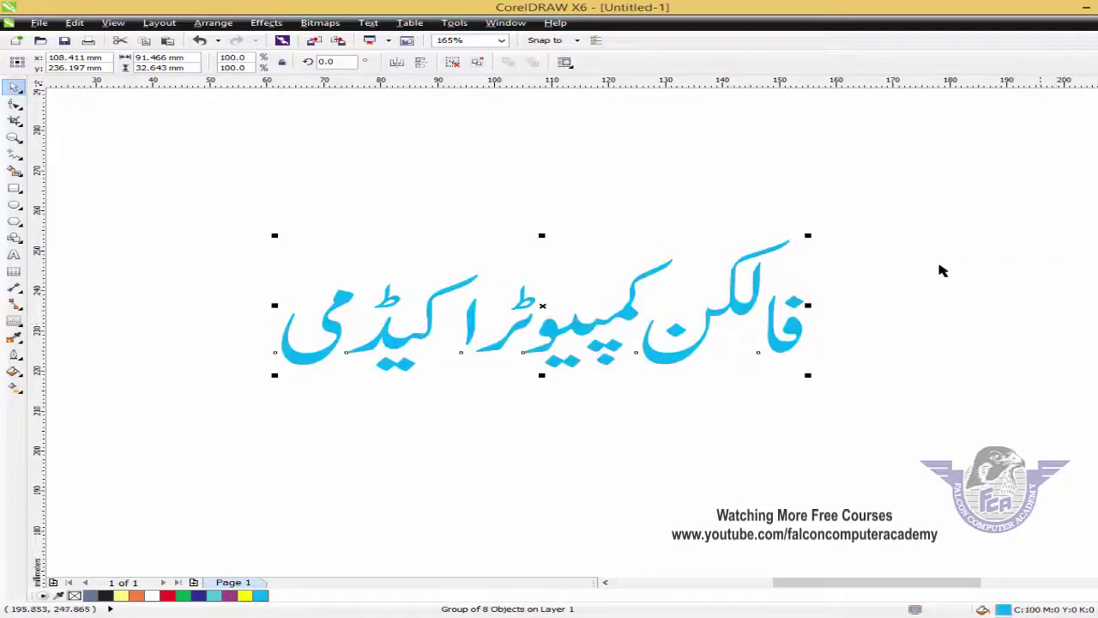
pyautogui.click(942, 271)
# - Ungroup the pasted Urdu text into separate objects and clear the selection
pyautogui.click(743, 307)
pyautogui.rightClick(743, 307)
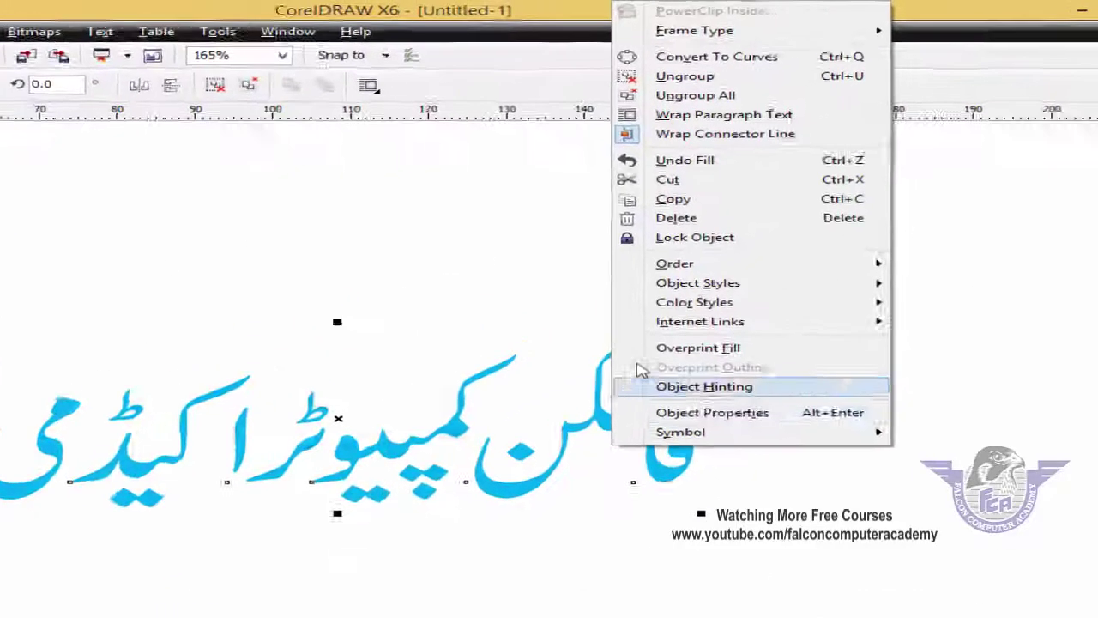
pyautogui.click(685, 75)
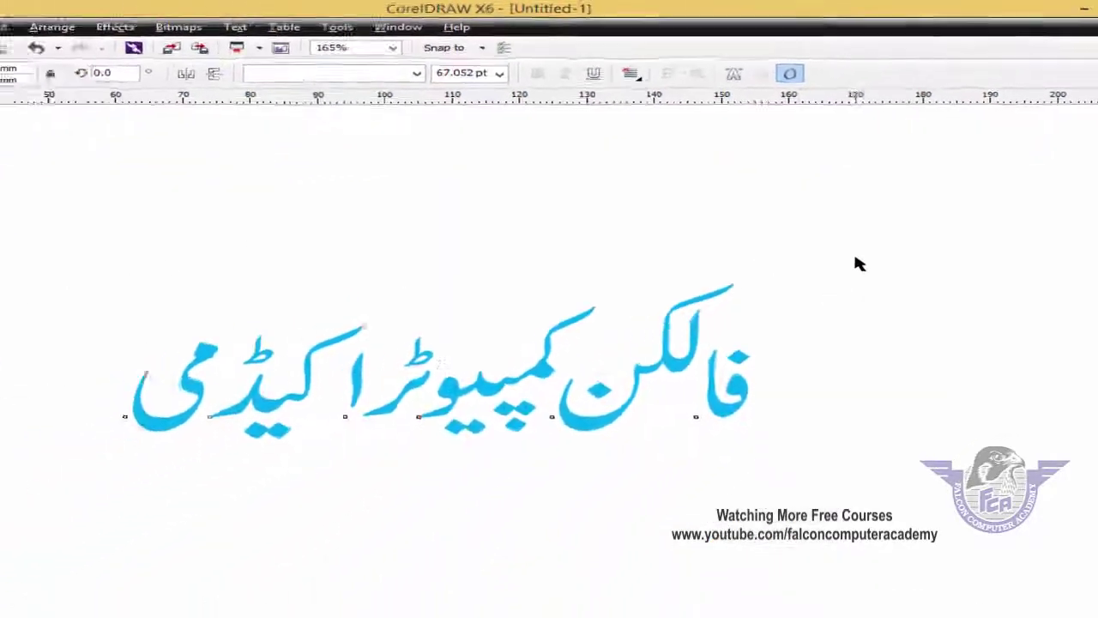
pyautogui.click(858, 264)
# - Select all pieces of the word "فالکن" and group them
pyautogui.moveTo(877, 234); pyautogui.dragTo(566, 478)
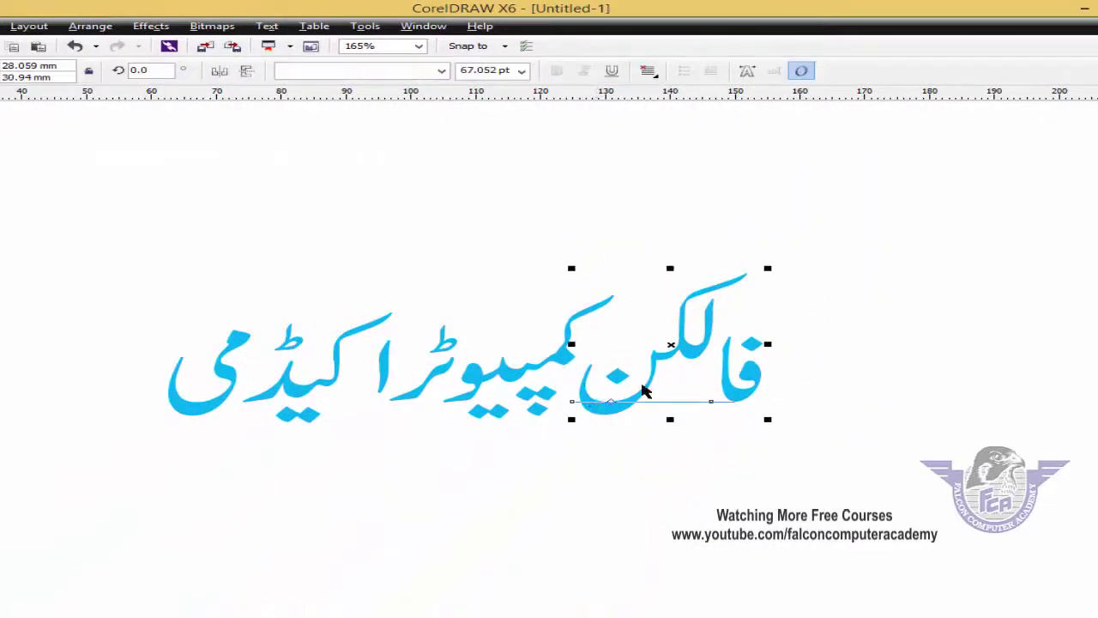
pyautogui.rightClick(703, 351)
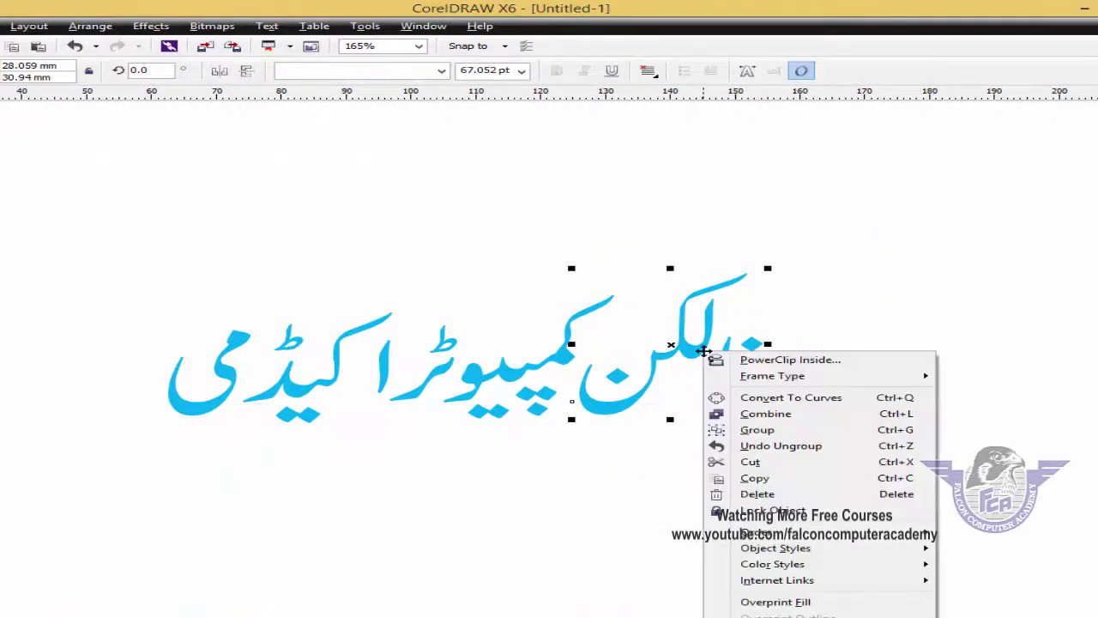
pyautogui.click(783, 433)
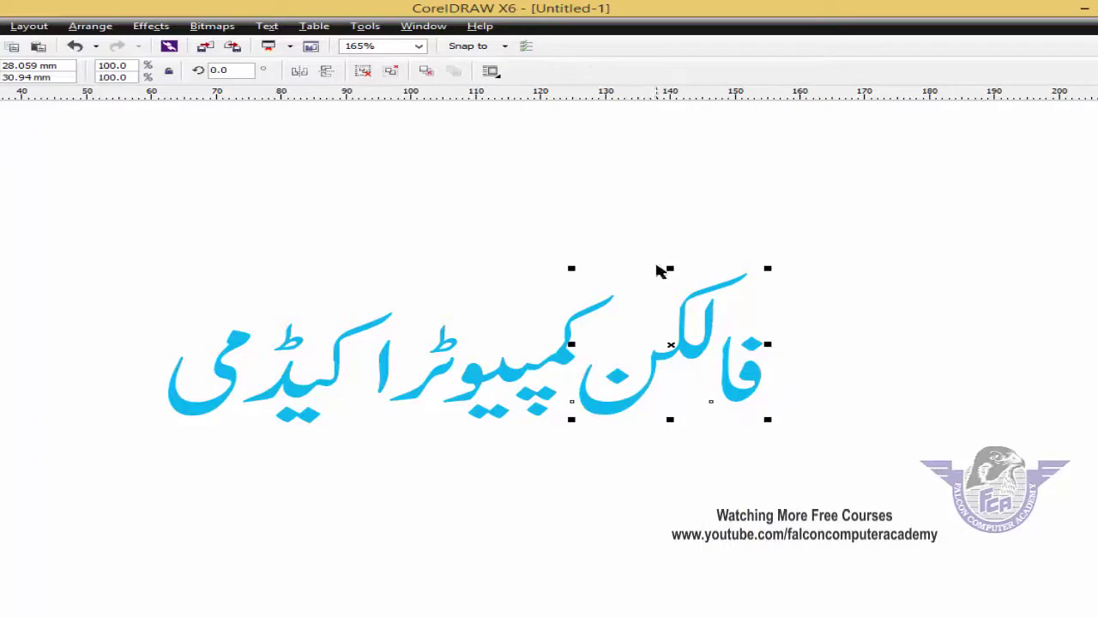
# - Select all pieces of the word "کمپیوٹر" and group them
pyautogui.moveTo(658, 257); pyautogui.dragTo(388, 465)
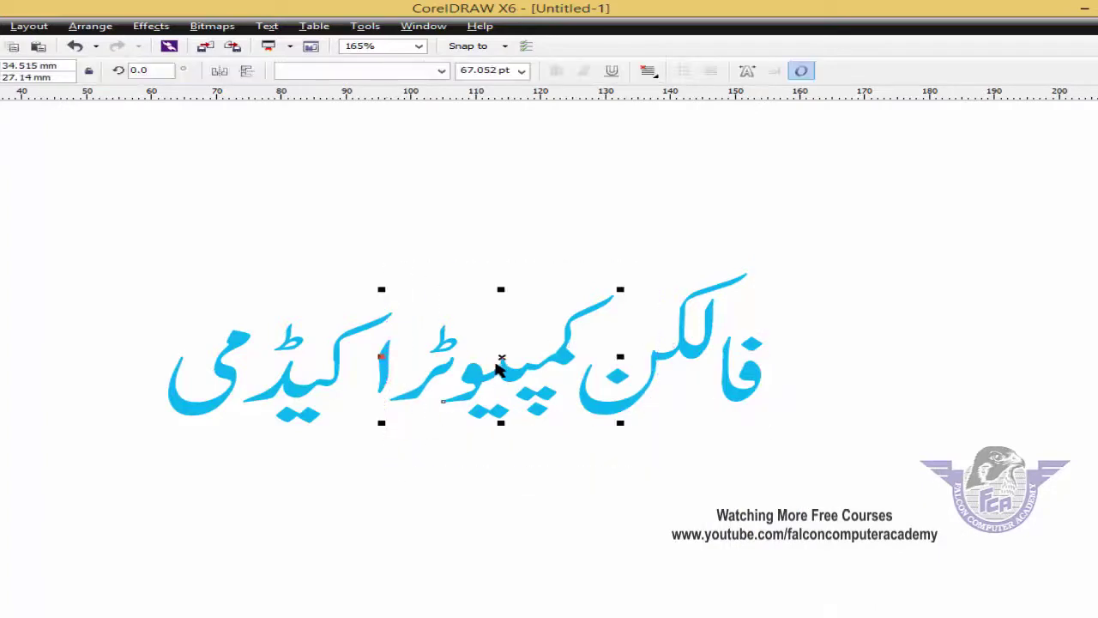
pyautogui.rightClick(497, 369)
pyautogui.click(650, 464)
# - Select all pieces of the word "اکیڈمی" and group them
pyautogui.moveTo(93, 283); pyautogui.dragTo(423, 454)
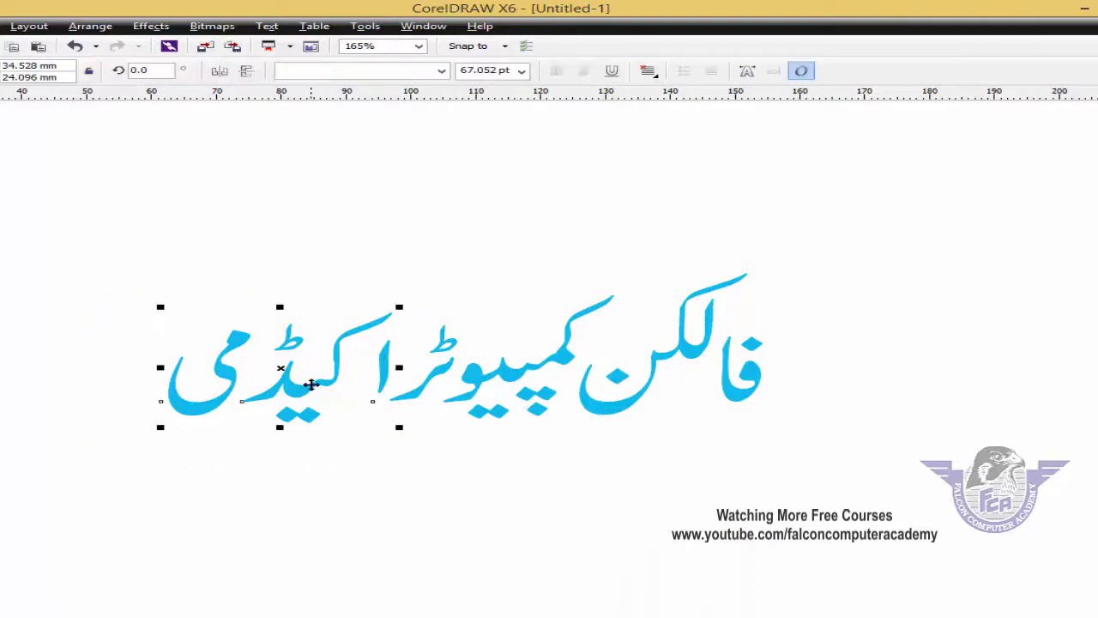
pyautogui.rightClick(311, 384)
pyautogui.click(453, 469)
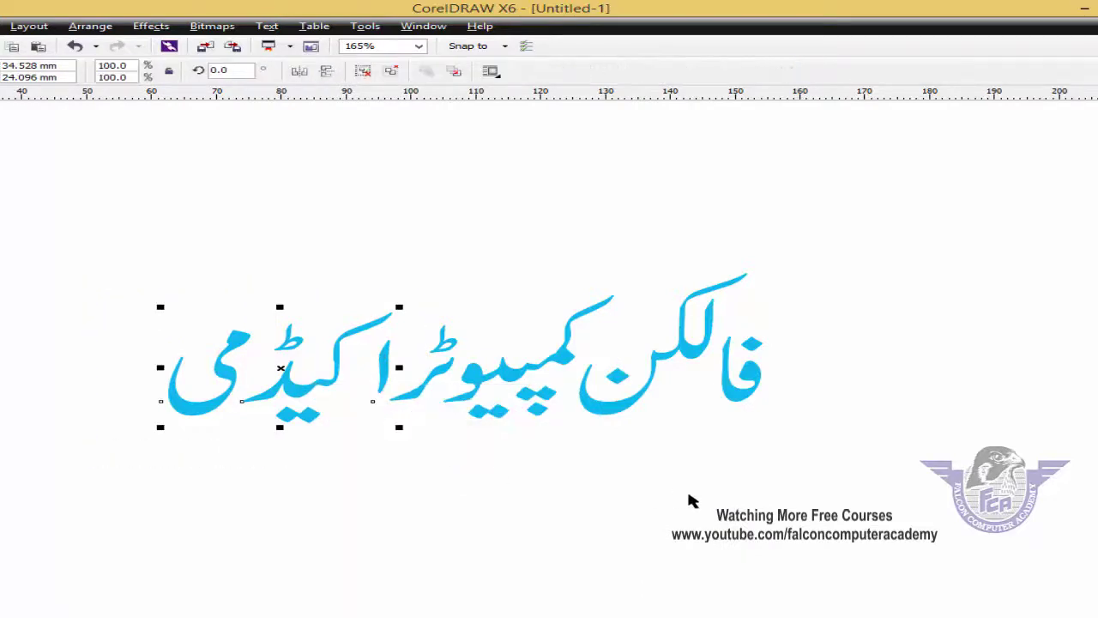
# - Fill the word "فالکن" with red and the word "کمپیوٹر" with dark blue
pyautogui.click(662, 466)
pyautogui.click(612, 408)
pyautogui.click(1093, 315)
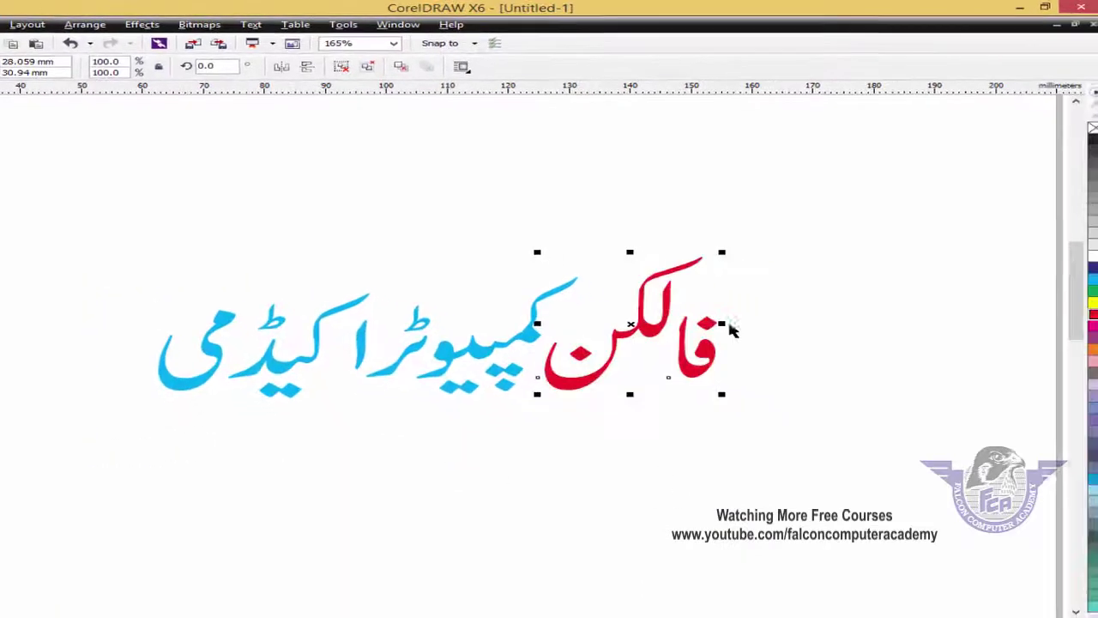
pyautogui.click(493, 351)
pyautogui.click(1094, 268)
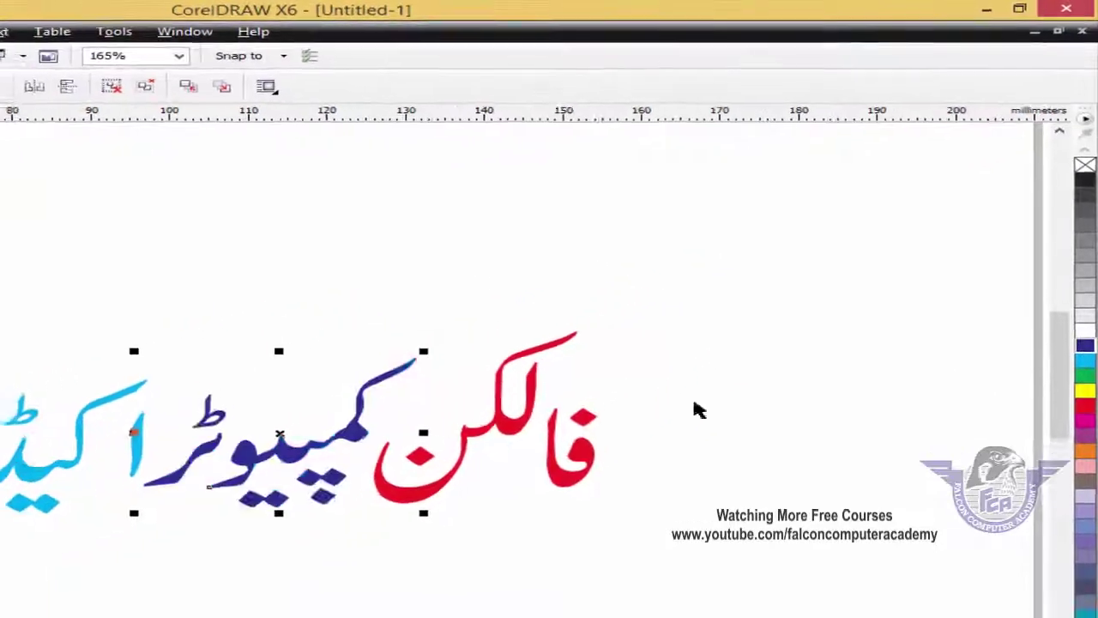
# - Fill the word "اکیڈمی" with green and clear the selection
pyautogui.click(110, 461)
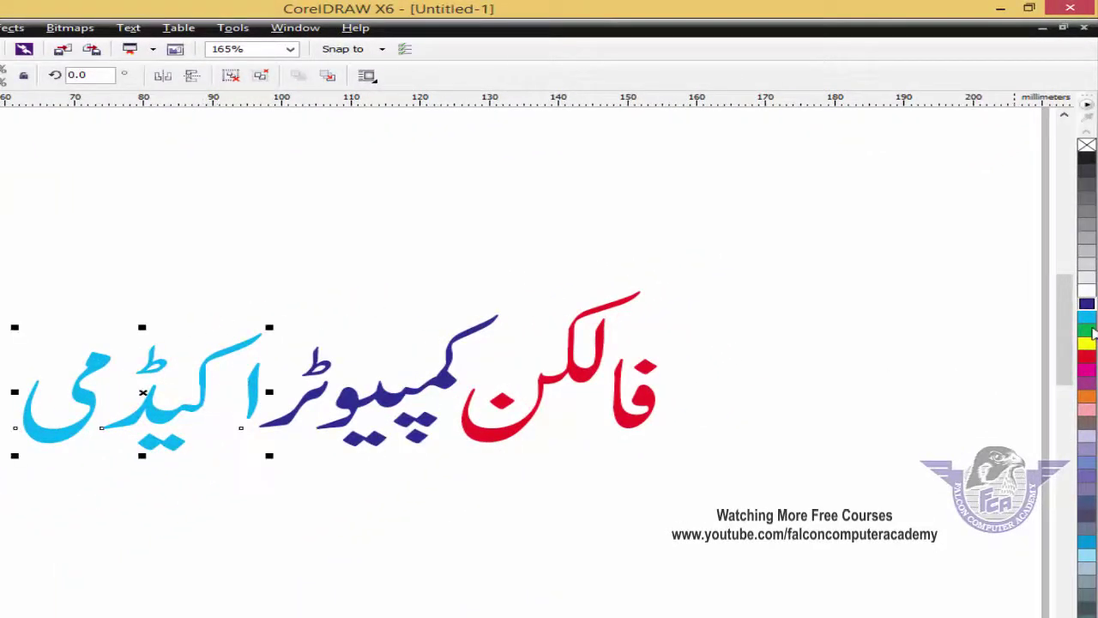
pyautogui.click(1091, 331)
pyautogui.click(862, 440)
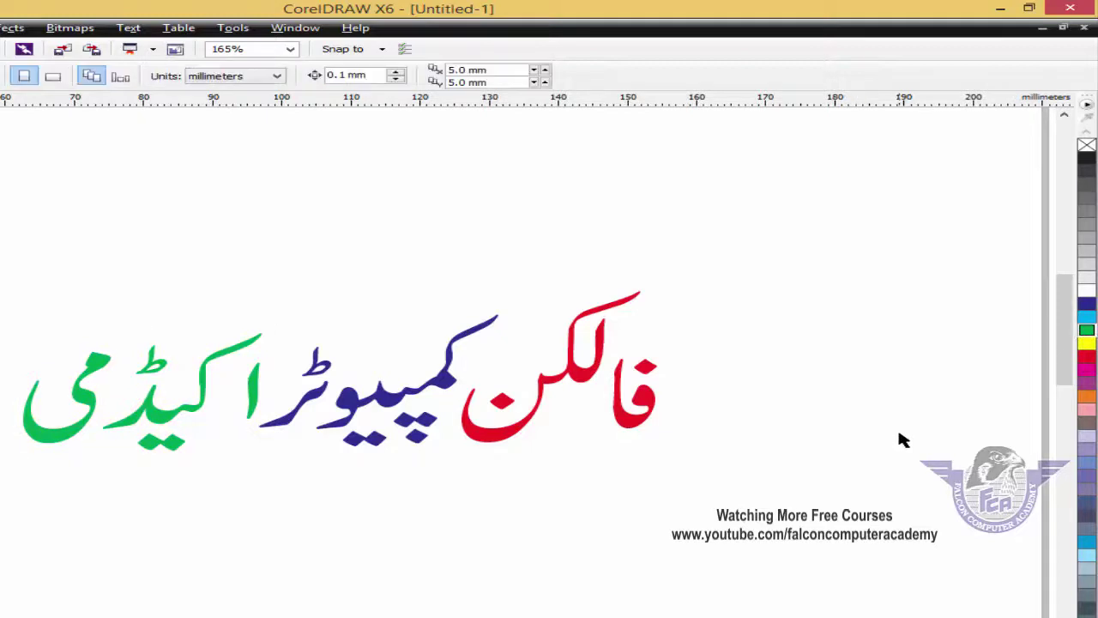
pyautogui.scroll(-2, 962, 440)
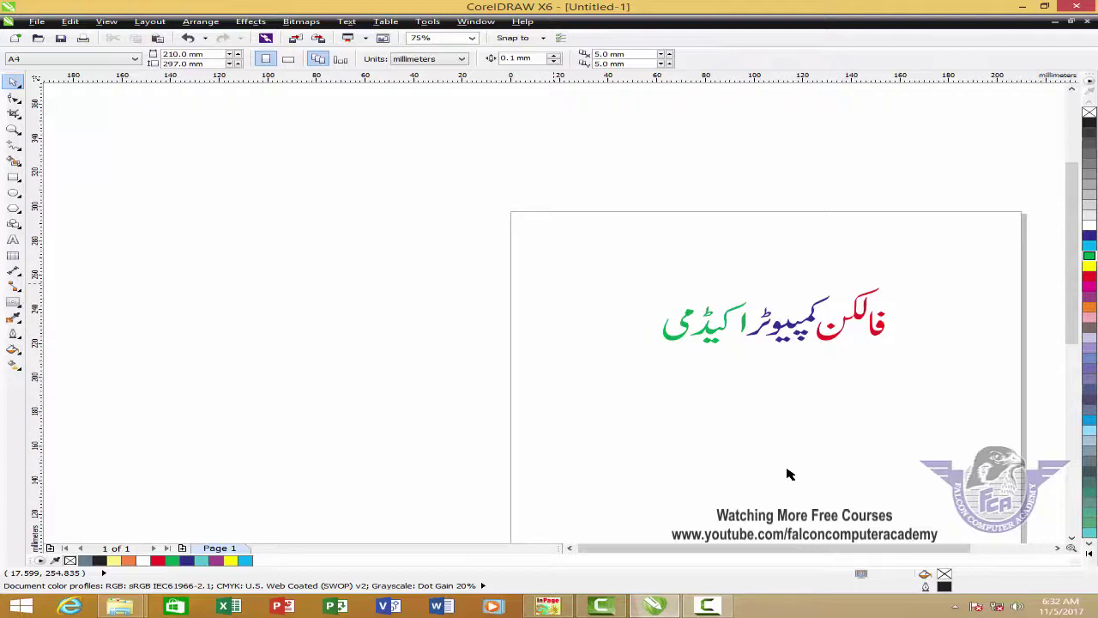
# - Switch to InPage and draw a new text title box below the existing "فالکن کمپیوٹر اکیڈمی" line
pyautogui.moveTo(554, 608)
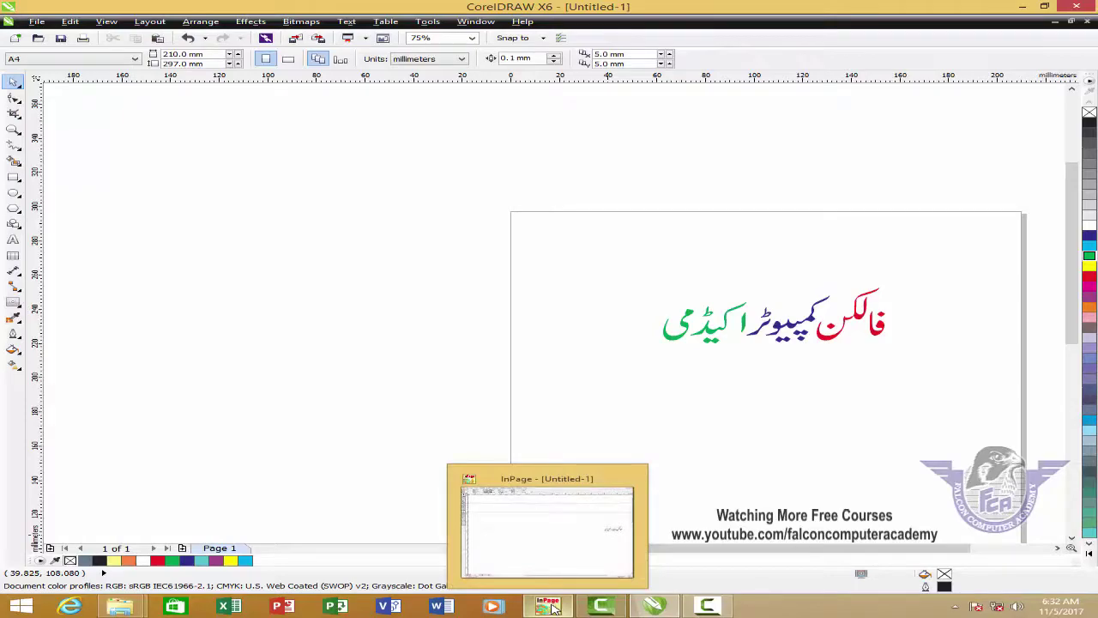
pyautogui.click(554, 608)
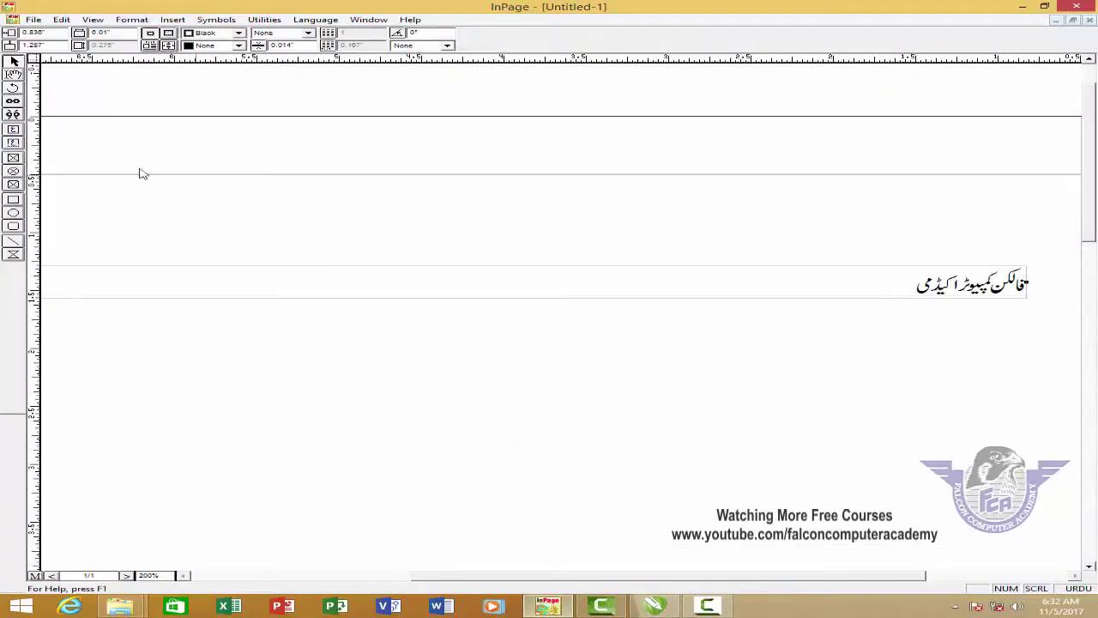
pyautogui.click(12, 142)
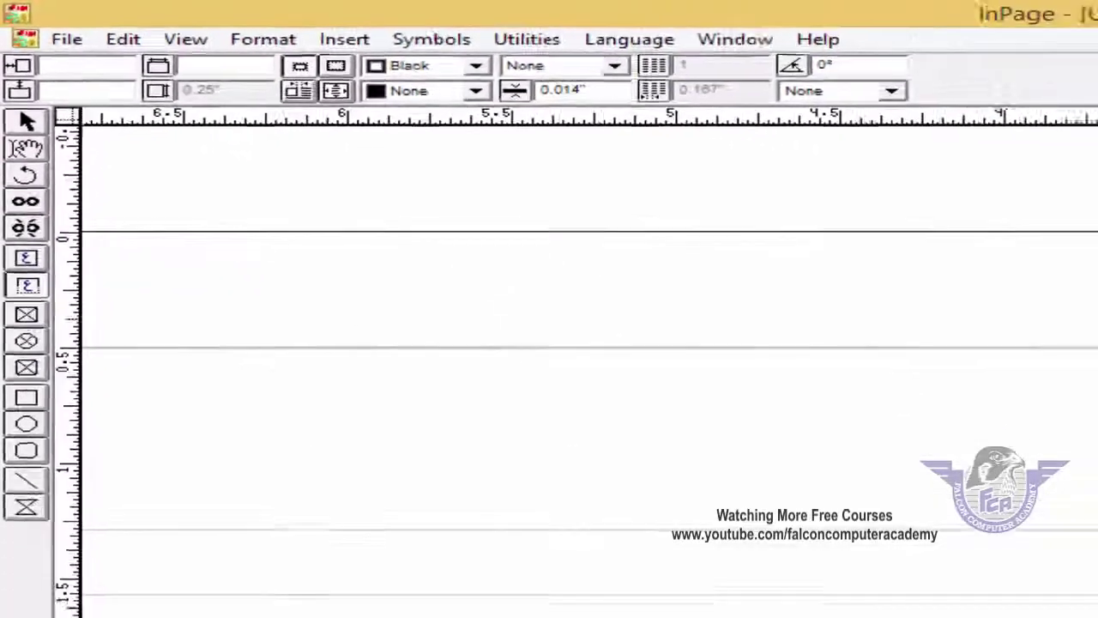
pyautogui.moveTo(373, 359); pyautogui.dragTo(773, 429)
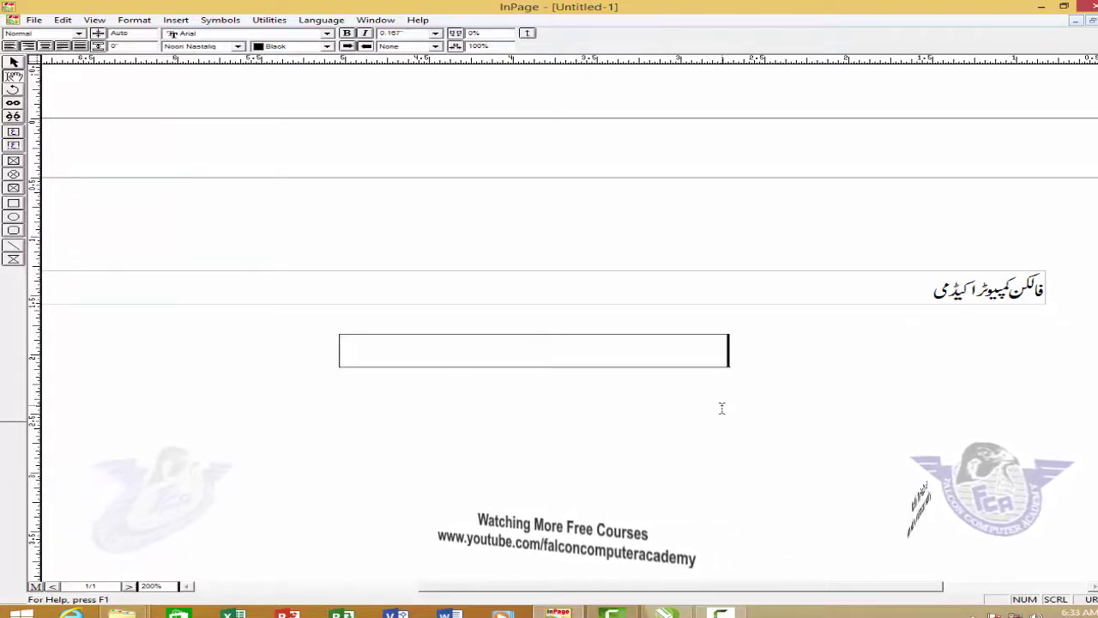
# - Write the verse's first line "مٹا دے اپنی ہستی کو اگر کچھ مرتبہ چاہے" in the new box and start a second line
pyautogui.write('مثا')
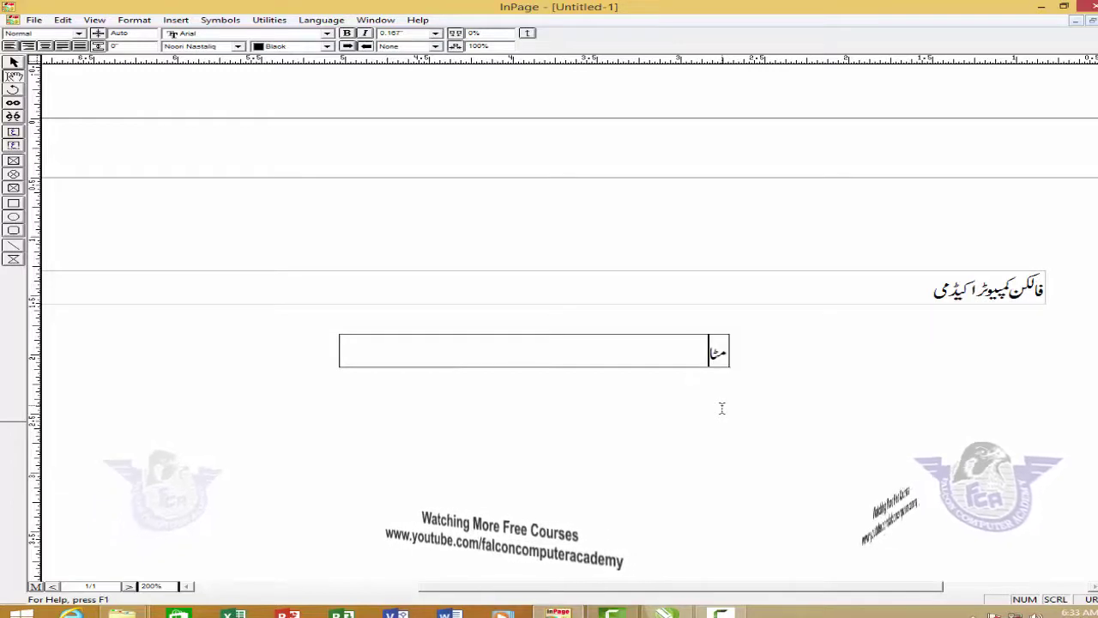
pyautogui.write('دے اپن')
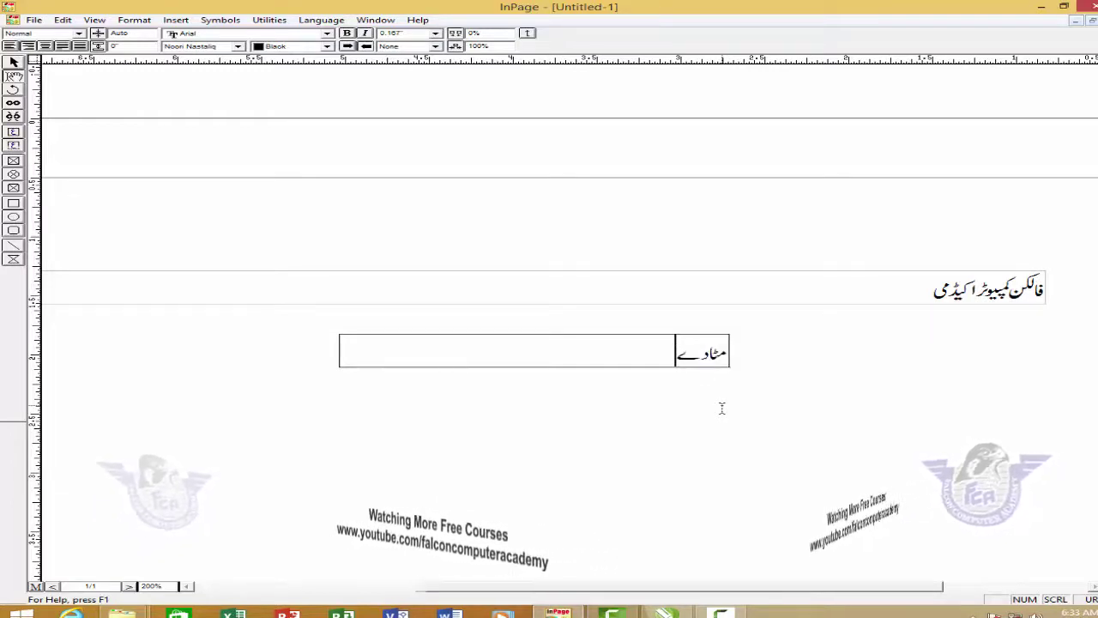
pyautogui.write('ی ہستی کو')
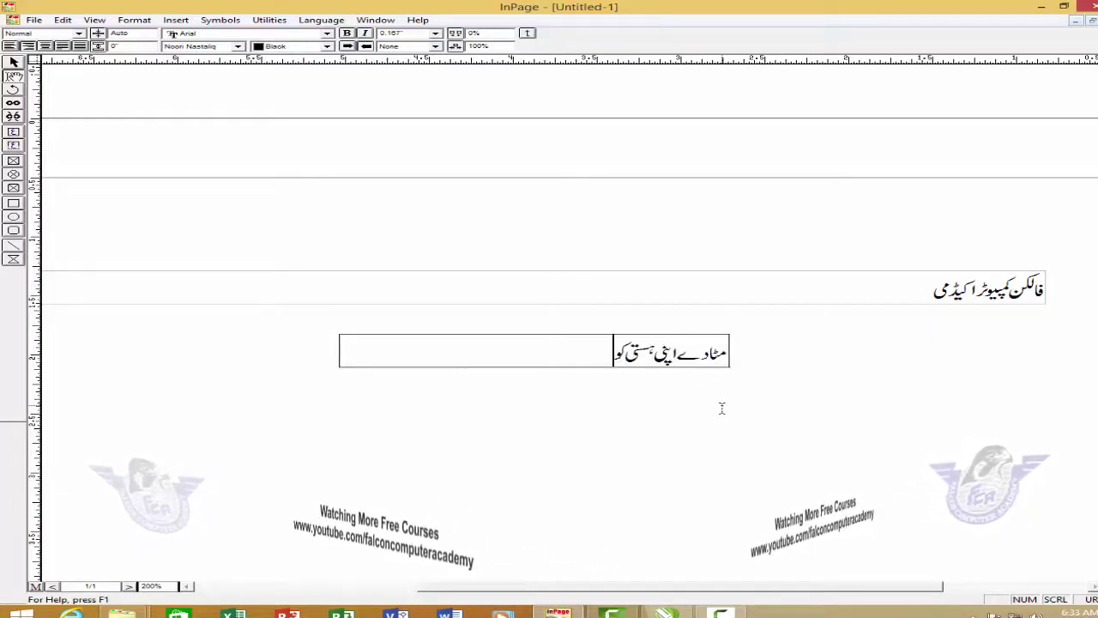
pyautogui.write(' اگر ک')
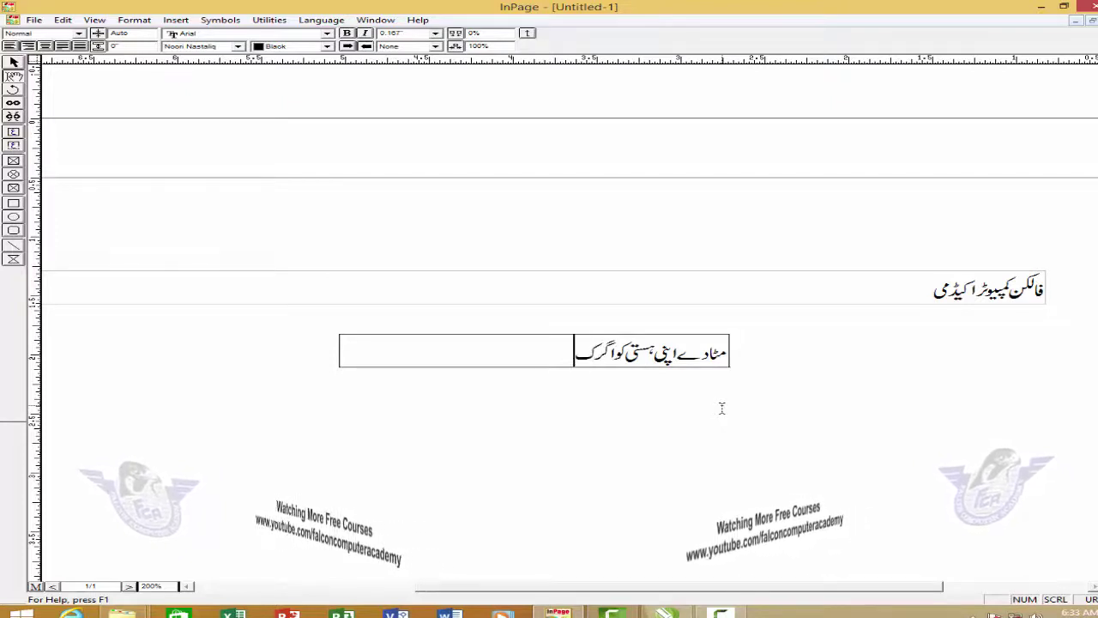
pyautogui.write('چھ مرتب')
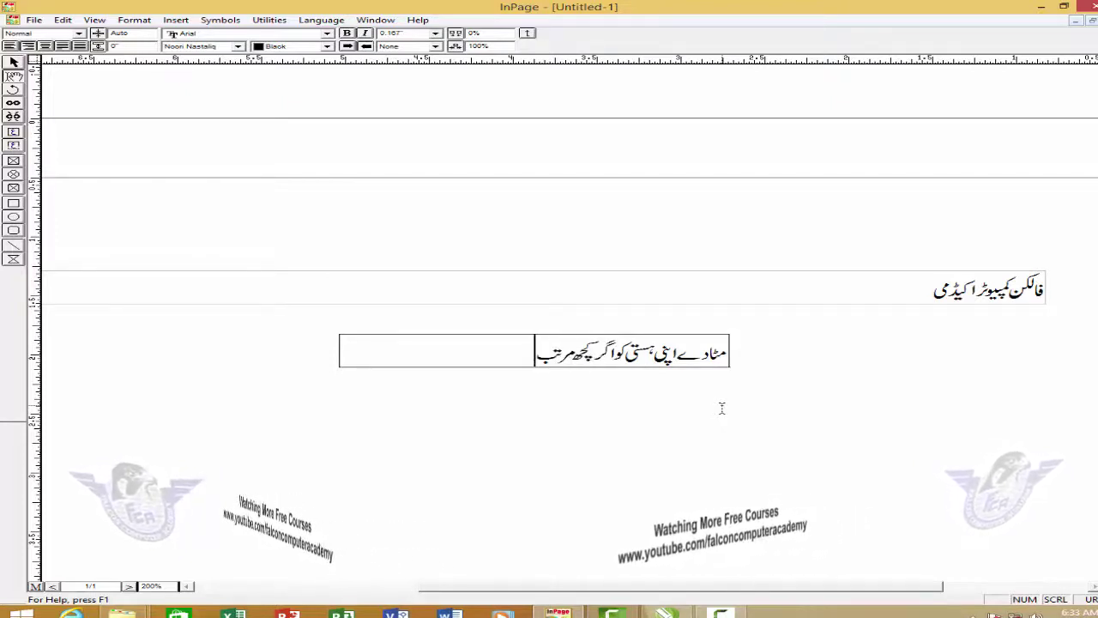
pyautogui.write('ہ چاہیے')
pyautogui.press('Return')
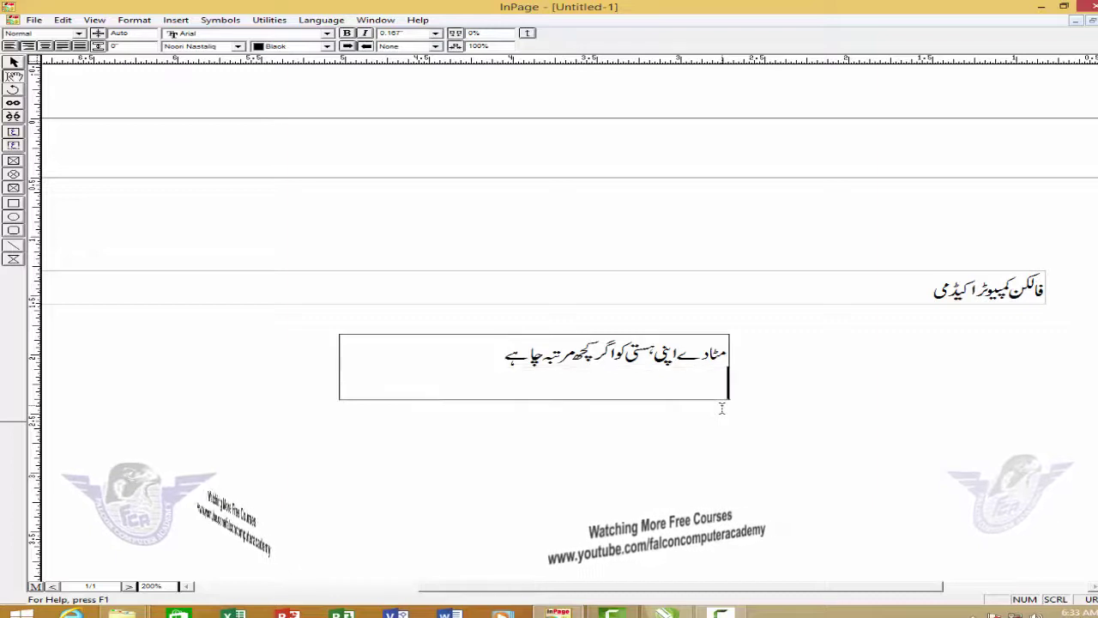
# - Write the verse's second line "کہ دانہ خاک میں مل کر گلِ گلزار ہوتا ہے"
pyautogui.write('کہ دانہ خال')
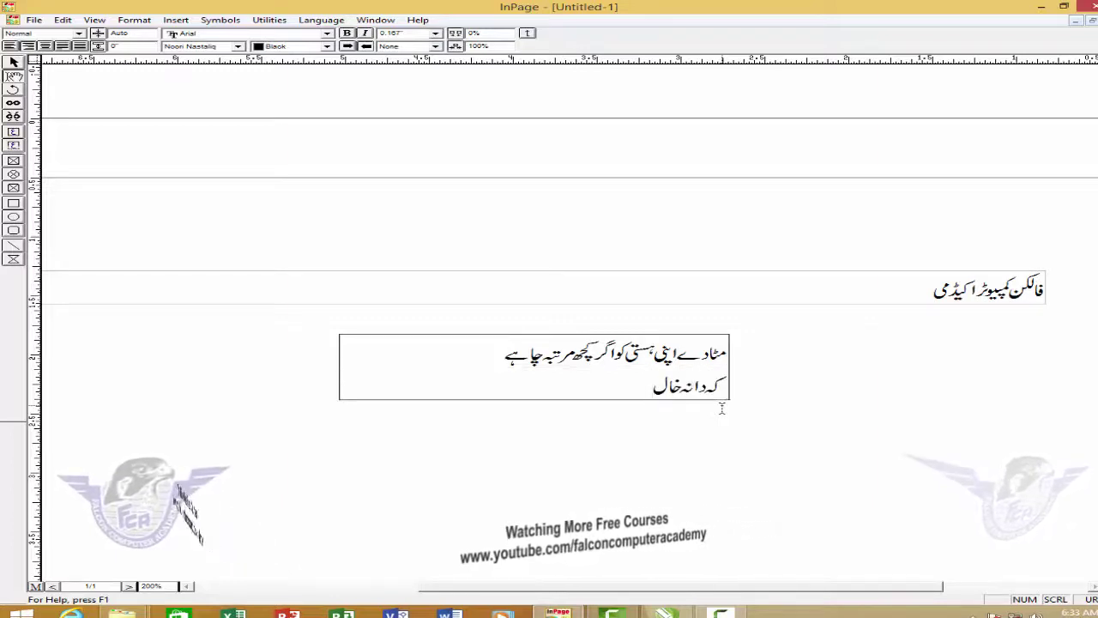
pyautogui.press('BackSpace')
pyautogui.write('ک میں')
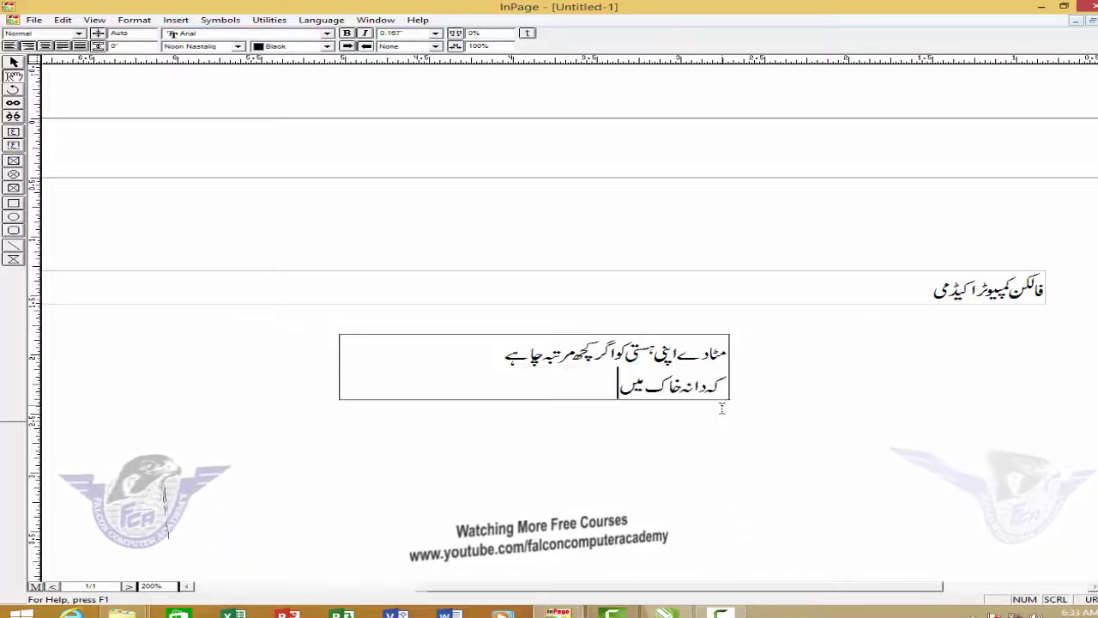
pyautogui.write(' مل کر')
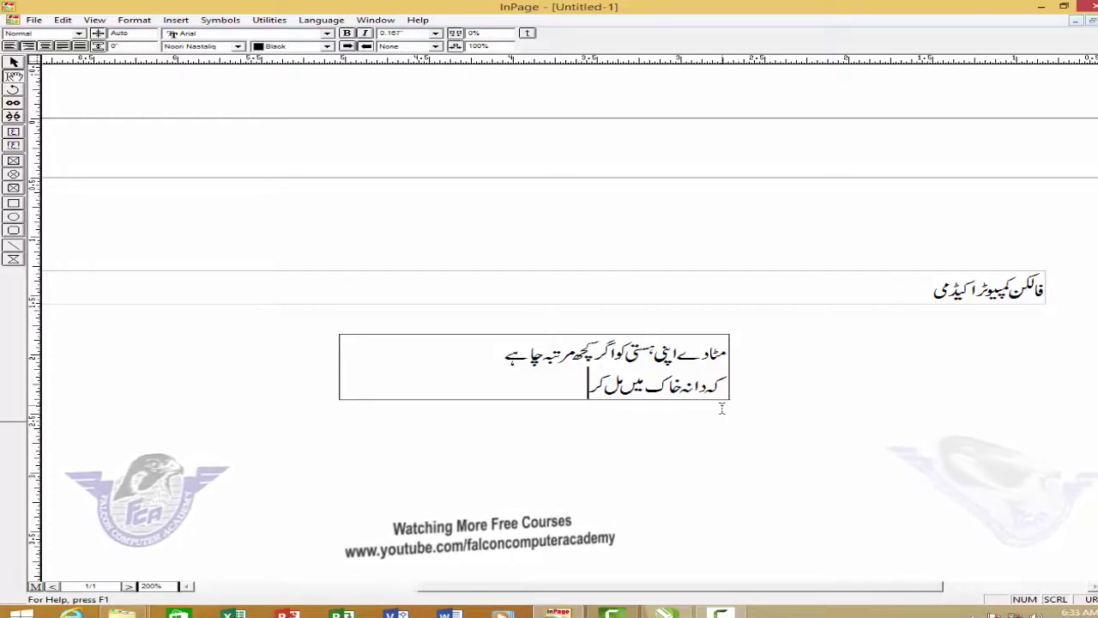
pyautogui.write(' گلِ')
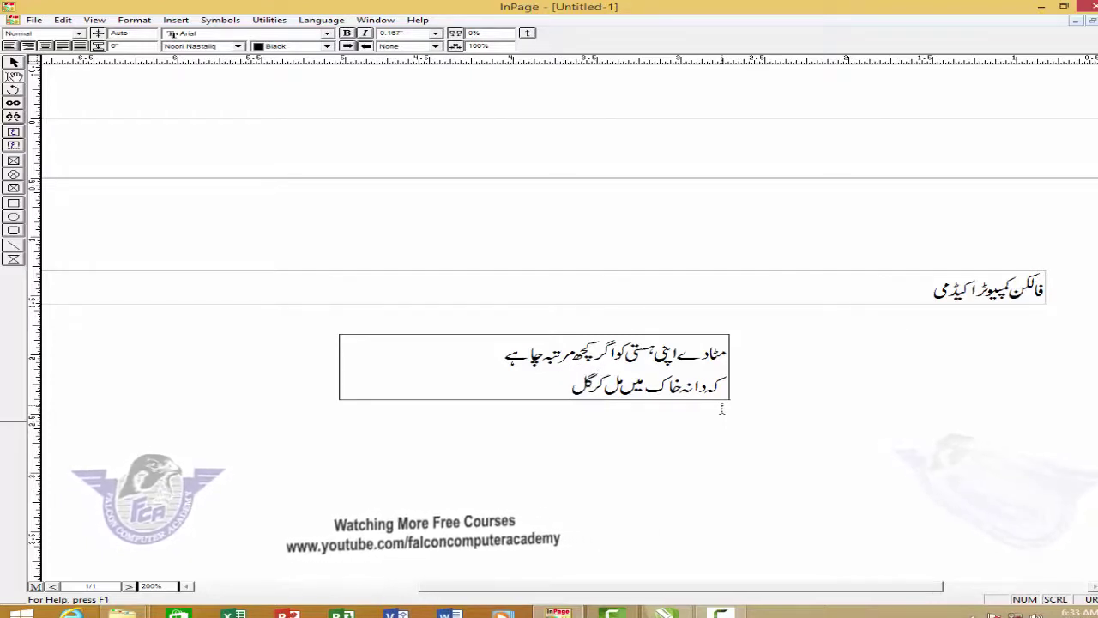
pyautogui.write(' گلزار ہو۔')
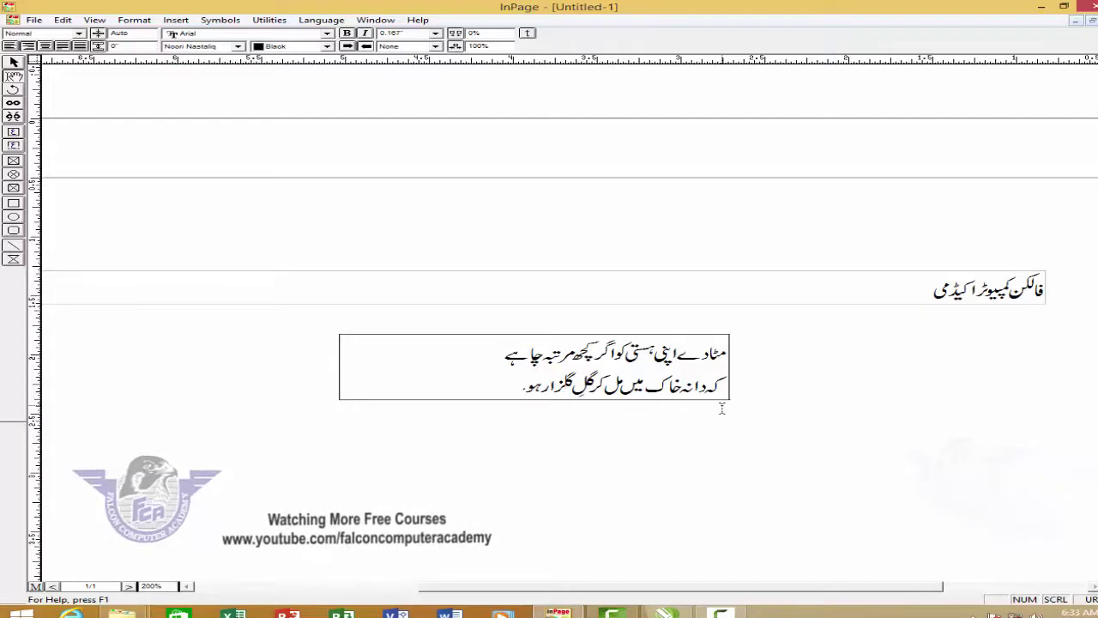
pyautogui.press('BackSpace')
pyautogui.write('تا ہے')
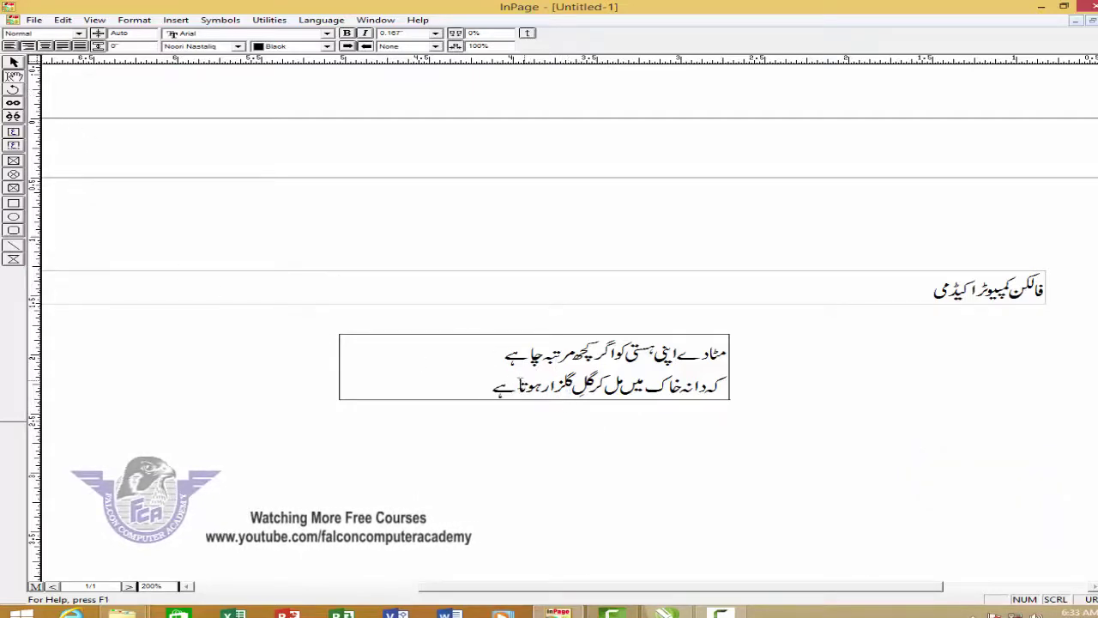
# - Narrow the verse's text box to about 1.62" wide and force-justify both lines to its full width
pyautogui.click(13, 63)
pyautogui.click(372, 374)
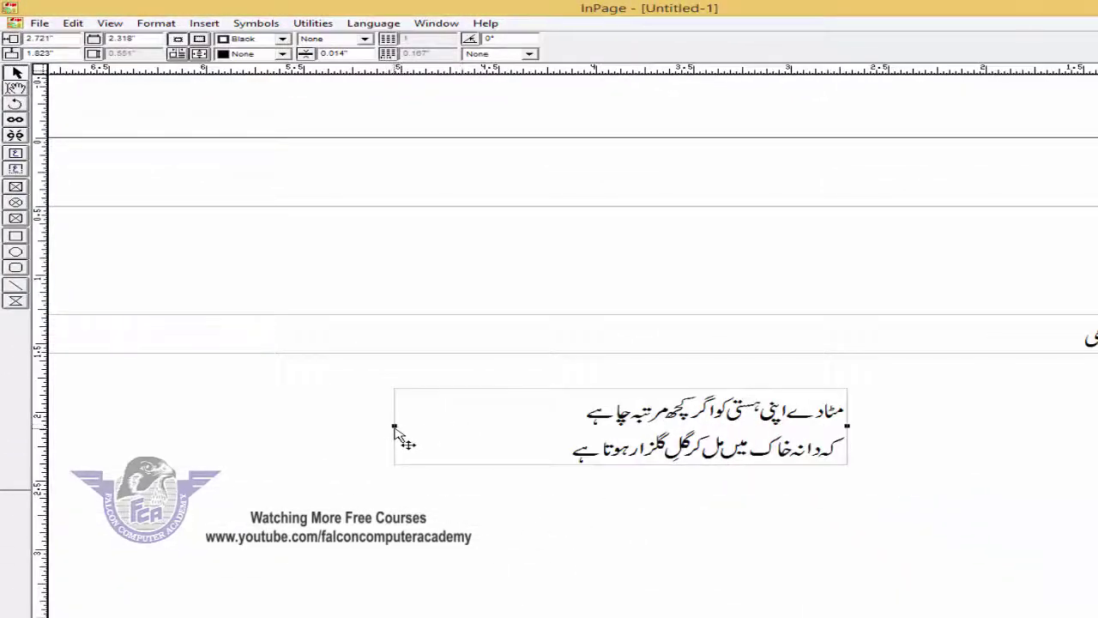
pyautogui.moveTo(394, 426); pyautogui.dragTo(846, 404)
pyautogui.click(17, 90)
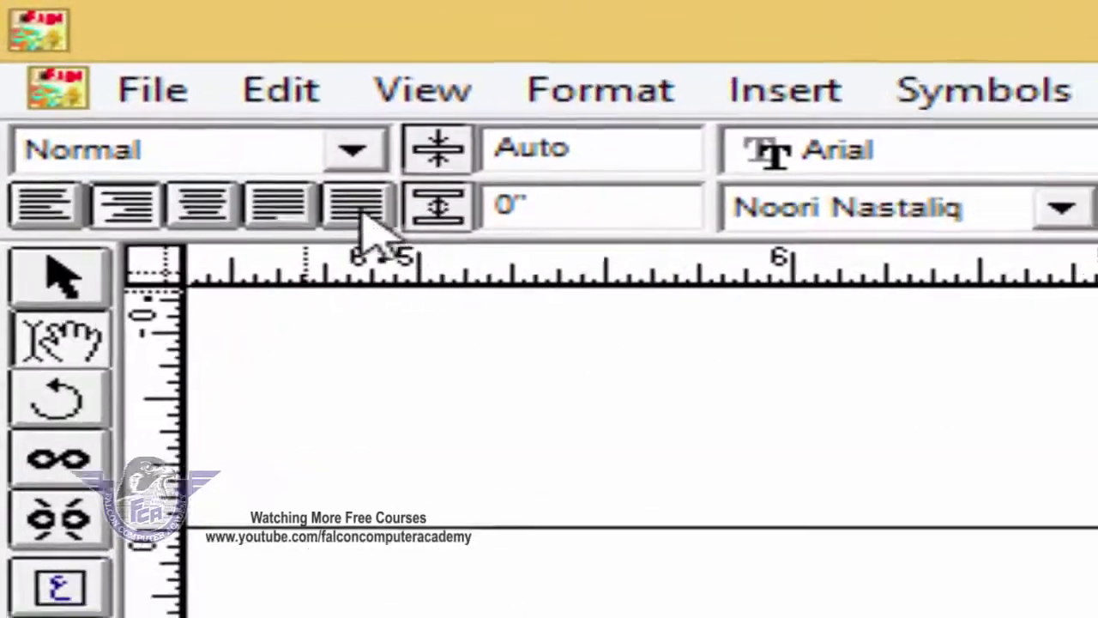
pyautogui.click(285, 167)
pyautogui.click(625, 370)
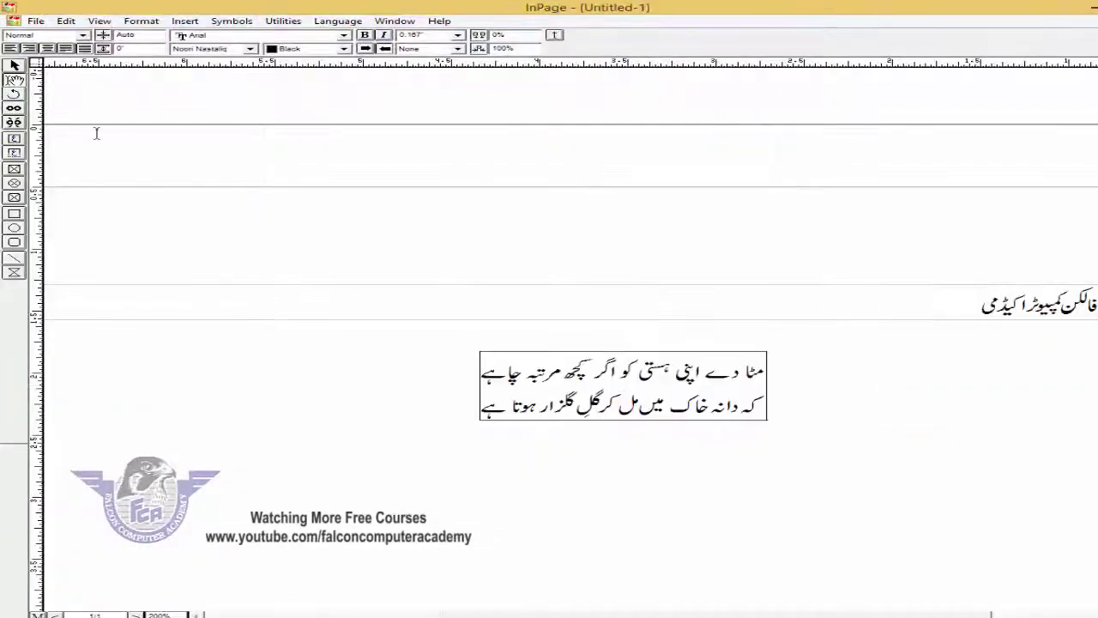
# - Copy the verse's text box and paste it into the CorelDRAW document
pyautogui.click(14, 78)
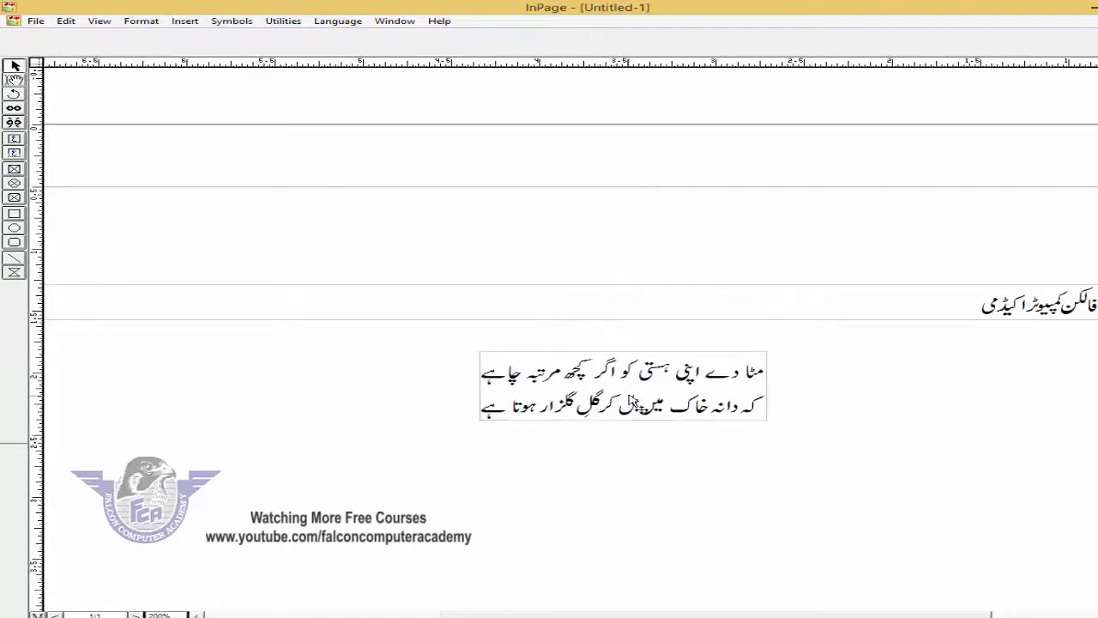
pyautogui.click(646, 397)
pyautogui.rightClick(645, 396)
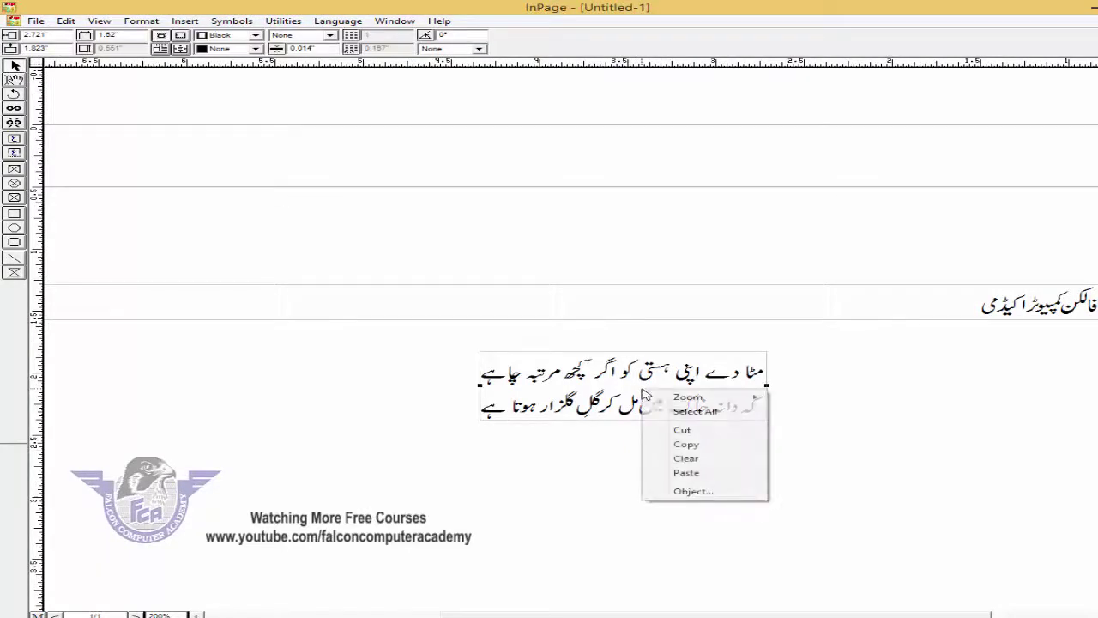
pyautogui.click(678, 444)
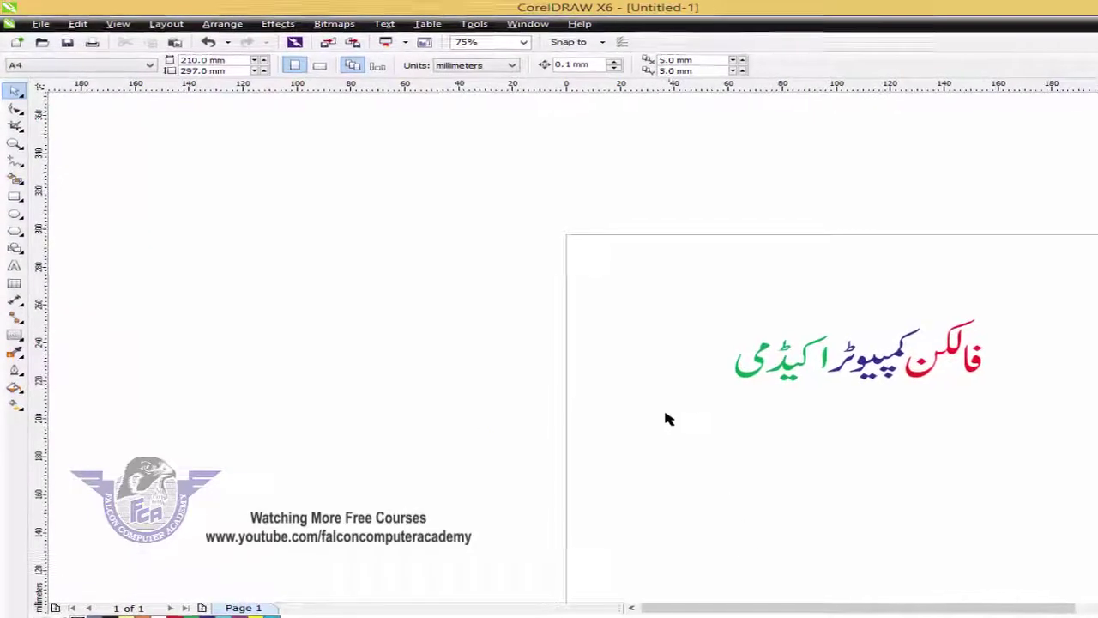
pyautogui.rightClick(692, 434)
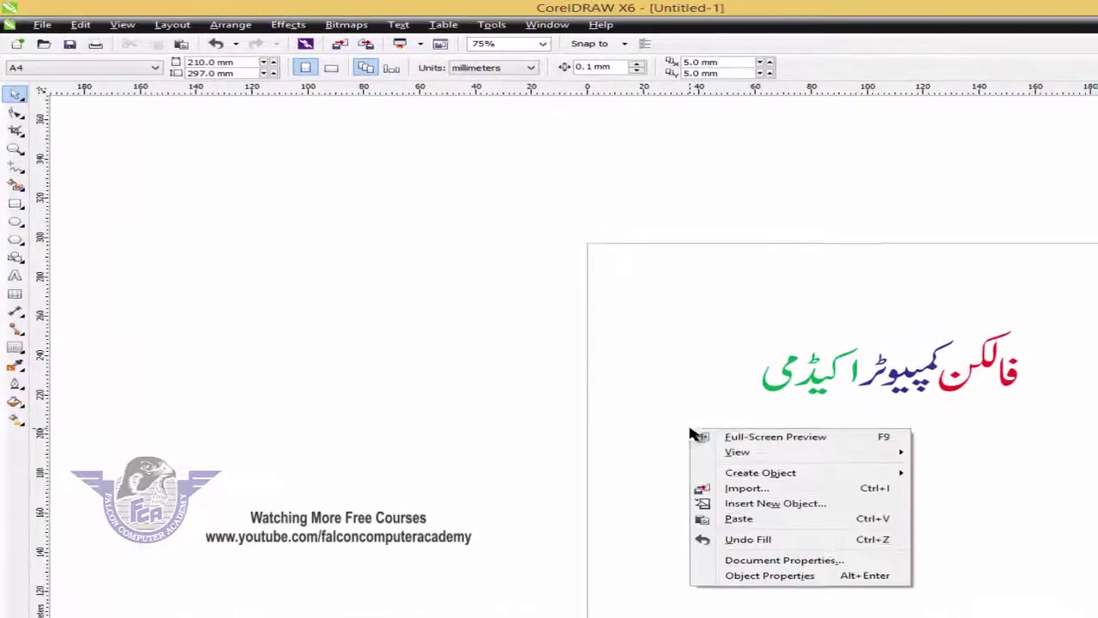
pyautogui.click(738, 518)
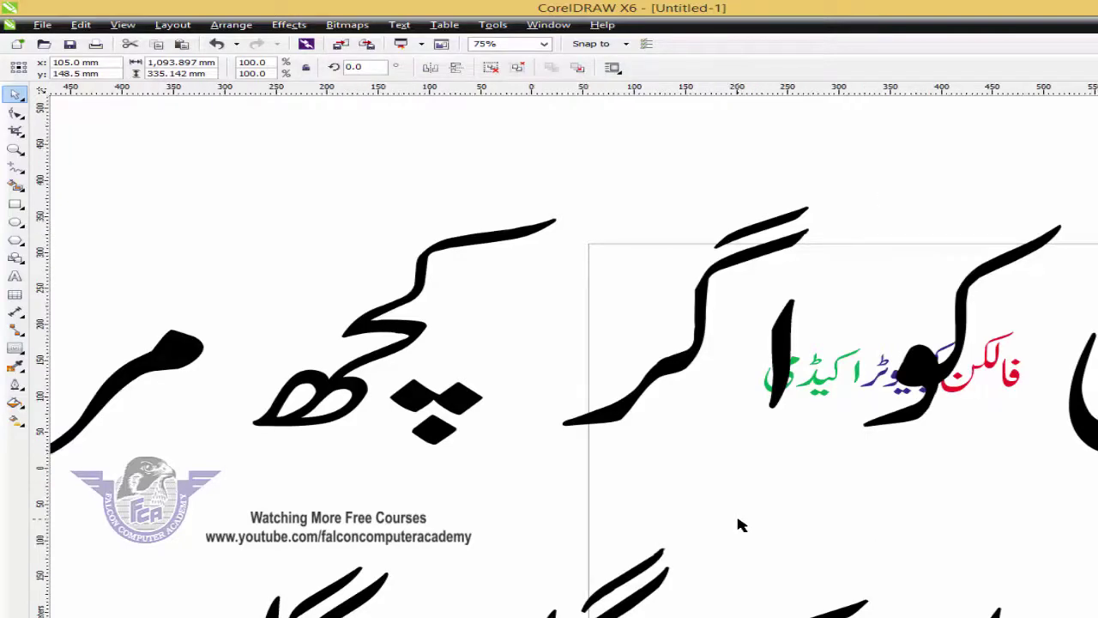
# - Scale the pasted verse down to about 88.7 × 27.2 mm and place it just below the coloured heading
pyautogui.scroll(-3, 740, 526)
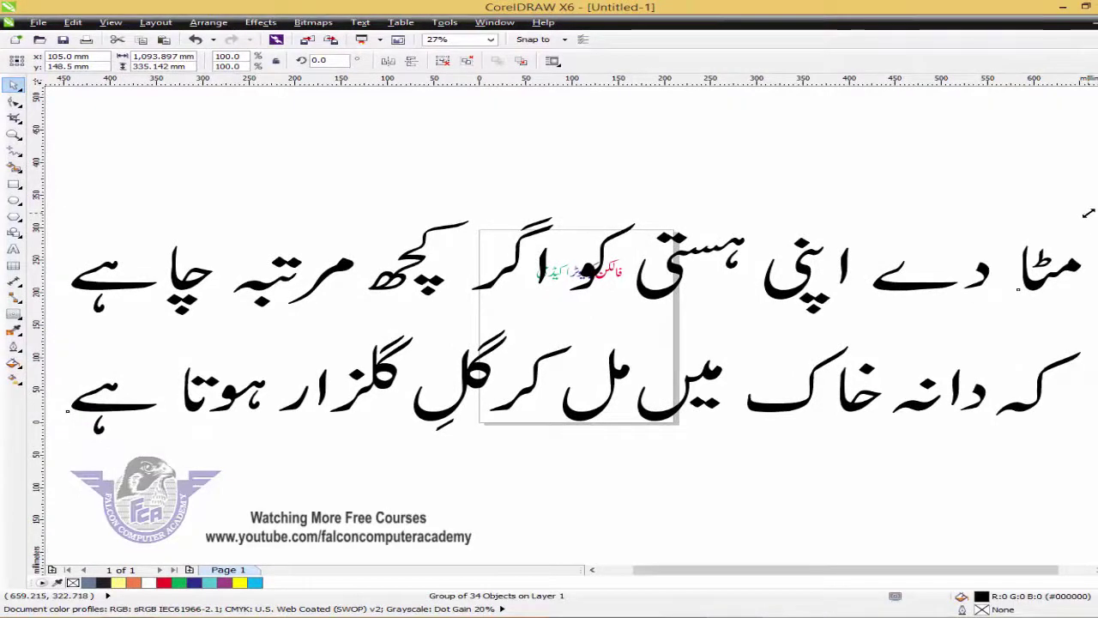
pyautogui.moveTo(1088, 213); pyautogui.dragTo(758, 322)
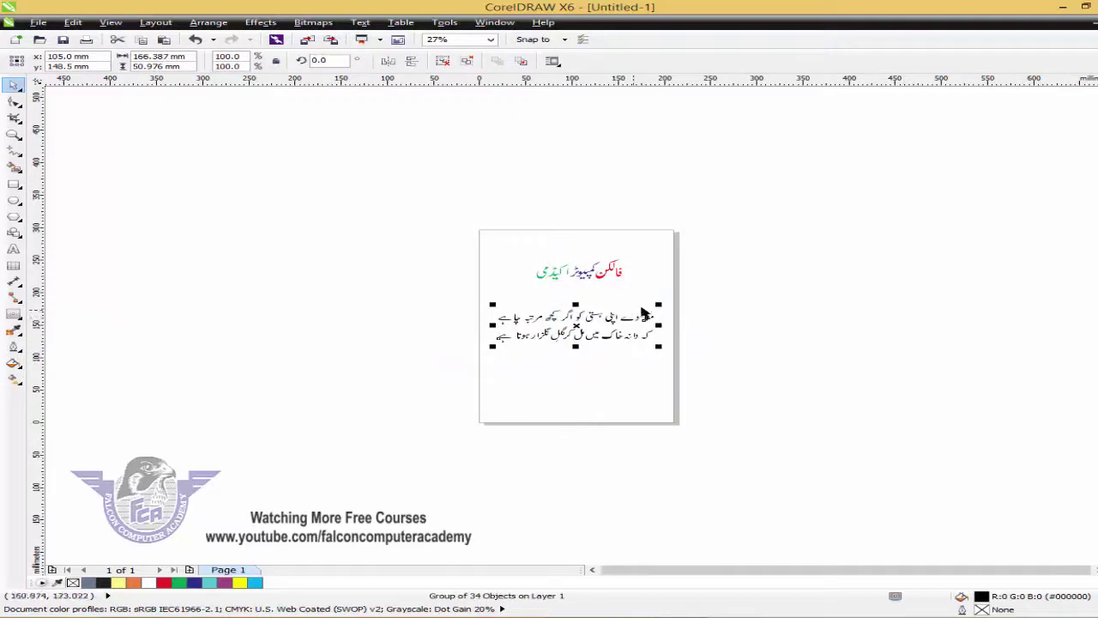
pyautogui.moveTo(658, 304); pyautogui.dragTo(750, 321)
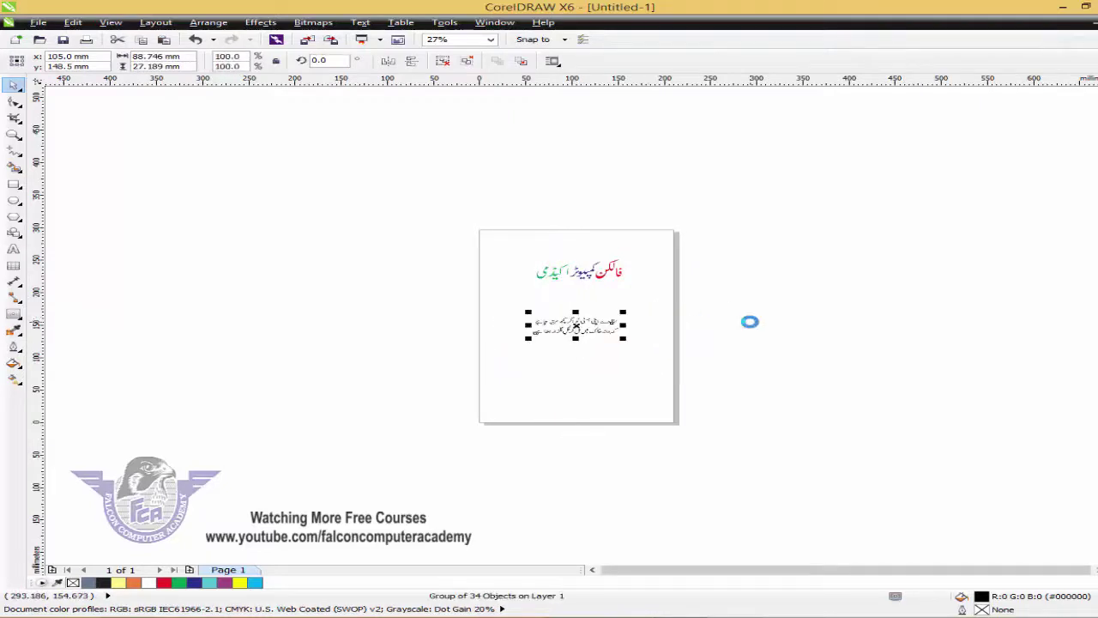
pyautogui.hotkey('shift', 'F2')
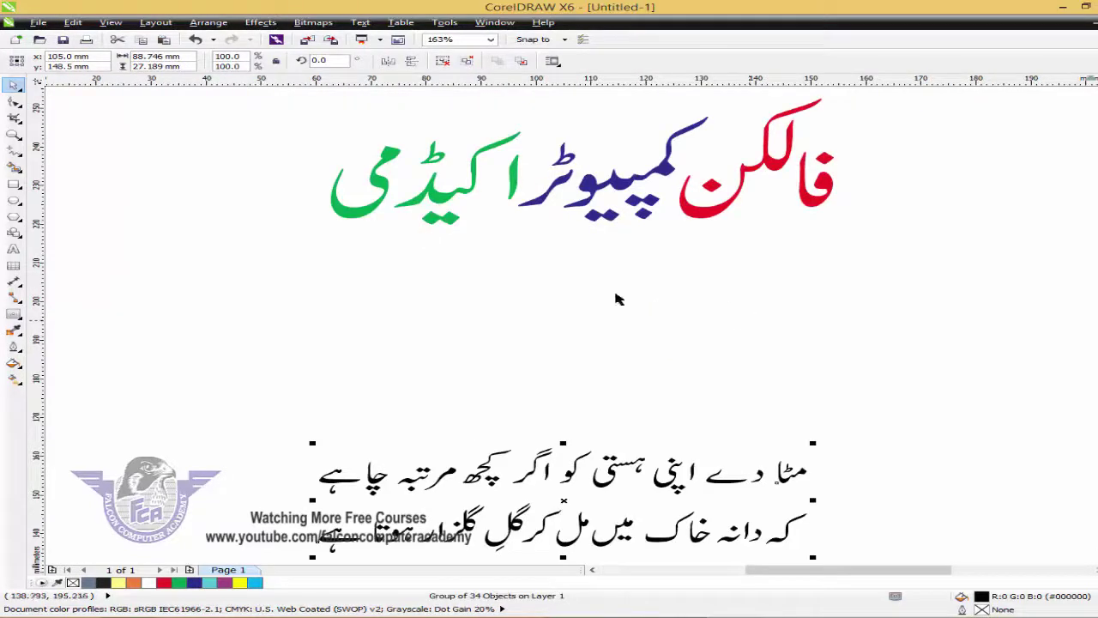
pyautogui.moveTo(661, 483); pyautogui.dragTo(678, 344)
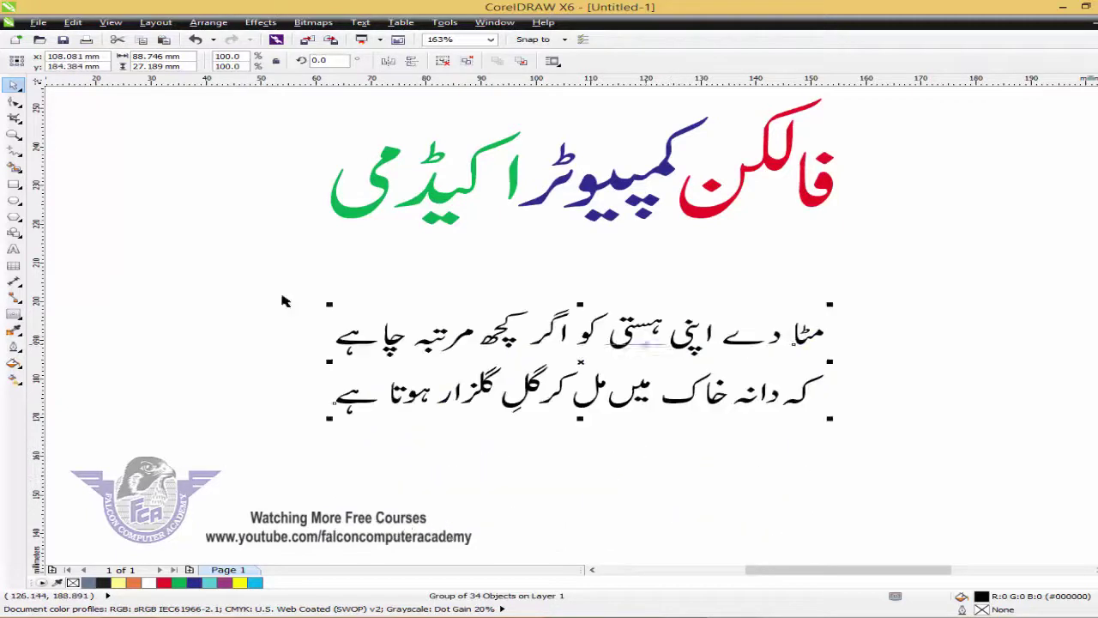
# - Draw a rectangle about 124.2 × 34.5 mm around the verse and clear the selection
pyautogui.press('F6')
pyautogui.moveTo(229, 303); pyautogui.dragTo(913, 437)
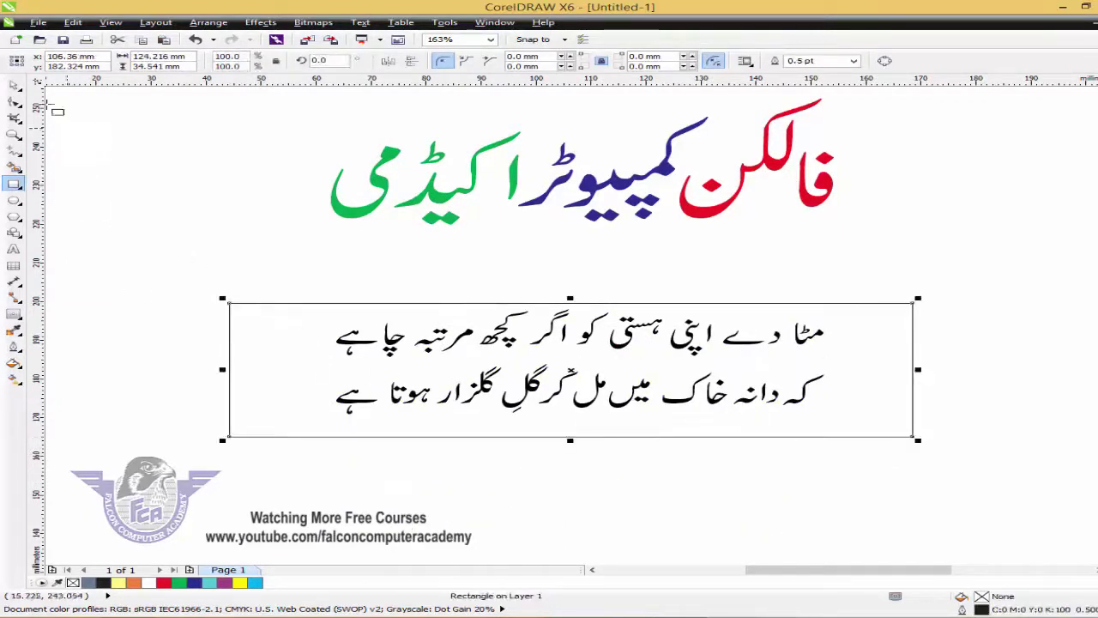
pyautogui.click(13, 85)
pyautogui.click(266, 238)
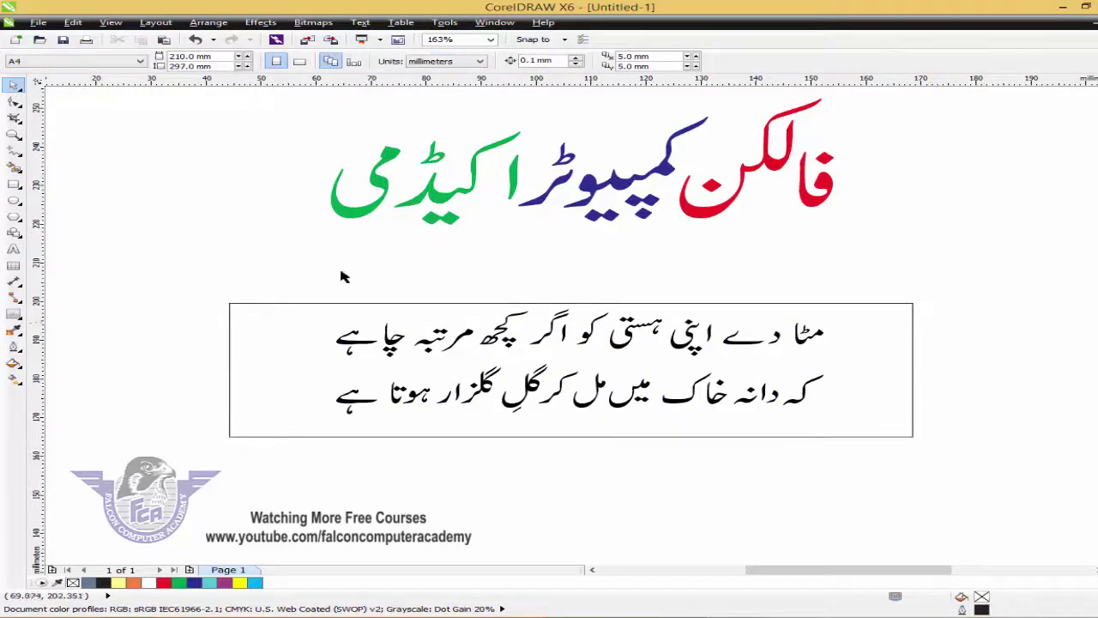
# - Select the verse and the rectangle, centre the verse horizontally and vertically inside it, and clear the selection
pyautogui.moveTo(297, 276); pyautogui.dragTo(858, 451)
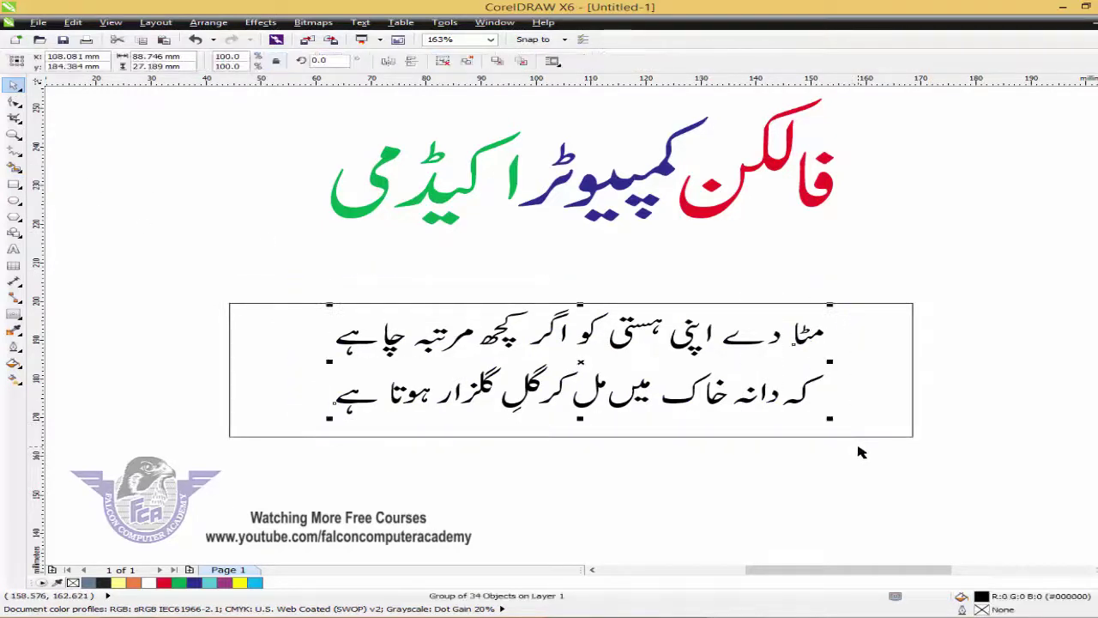
pyautogui.keyDown('shift'); pyautogui.click(895, 404); pyautogui.keyUp('shift')
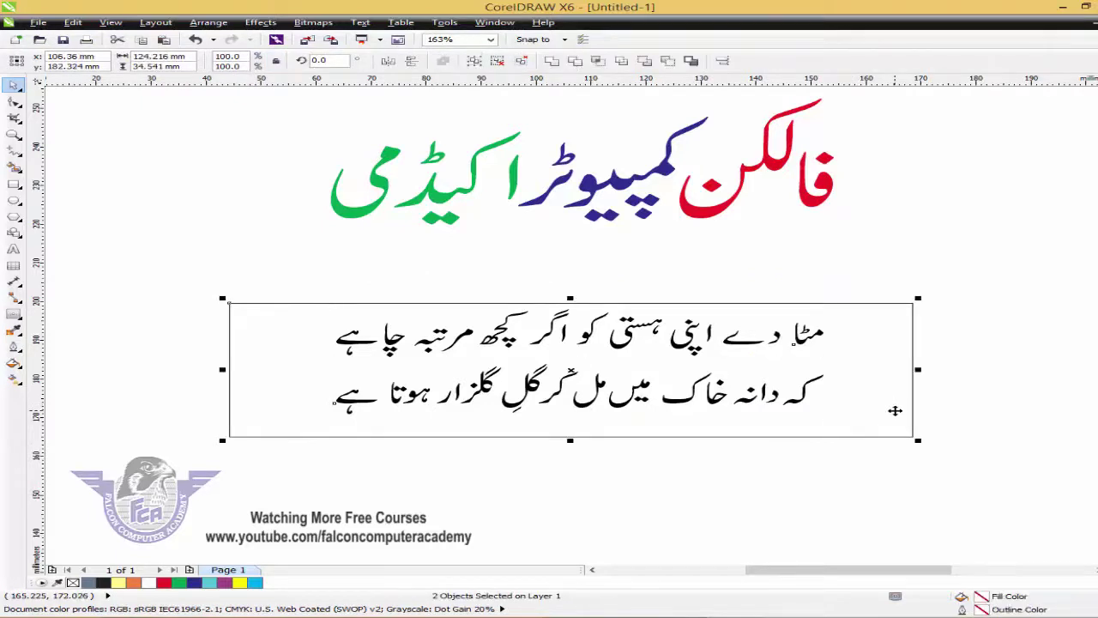
pyautogui.press('e')
pyautogui.press('c')
pyautogui.press('e')
pyautogui.click(898, 522)
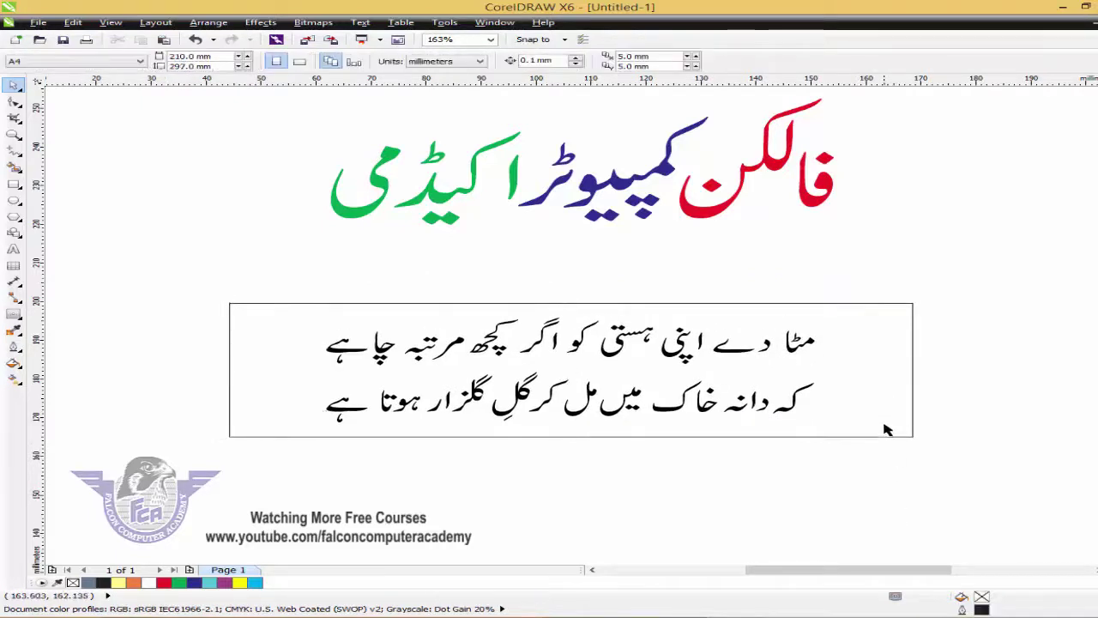
# - Fill the rectangle around the verse with black and apply a Mesh Fill with its centre node coloured yellow (C:0 M:20 Y:100 K:0)
pyautogui.click(885, 419)
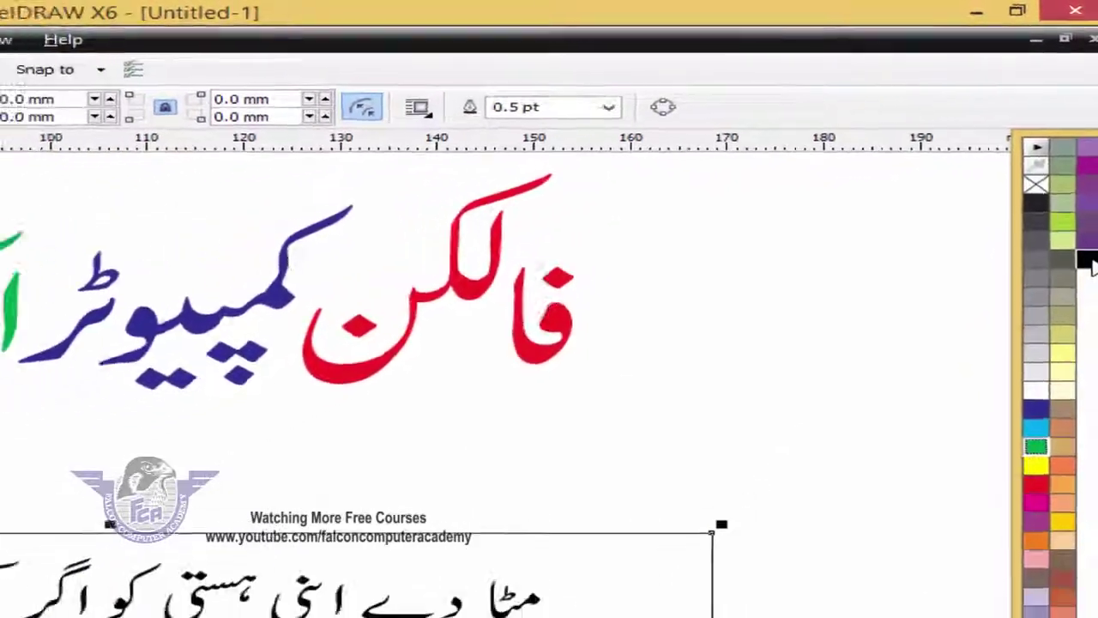
pyautogui.click(1086, 259)
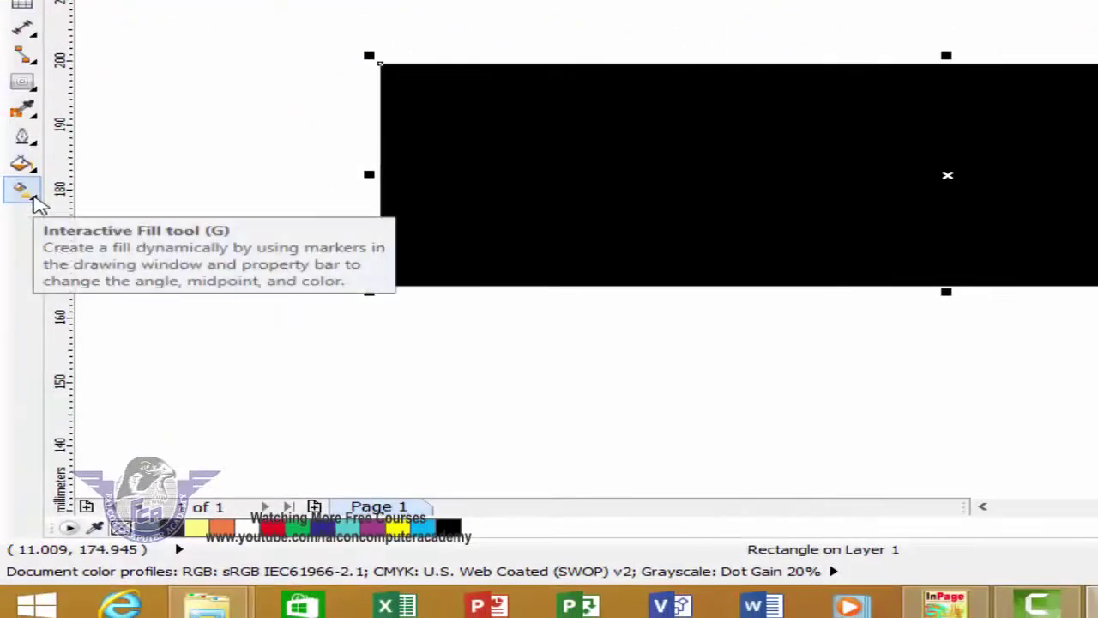
pyautogui.click(33, 200)
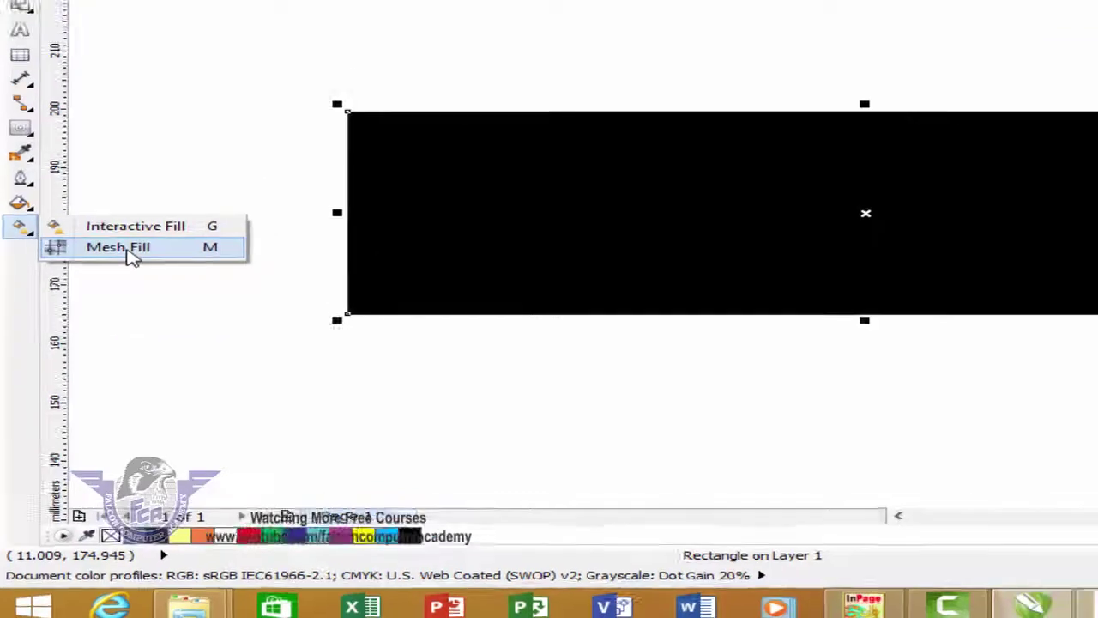
pyautogui.click(118, 248)
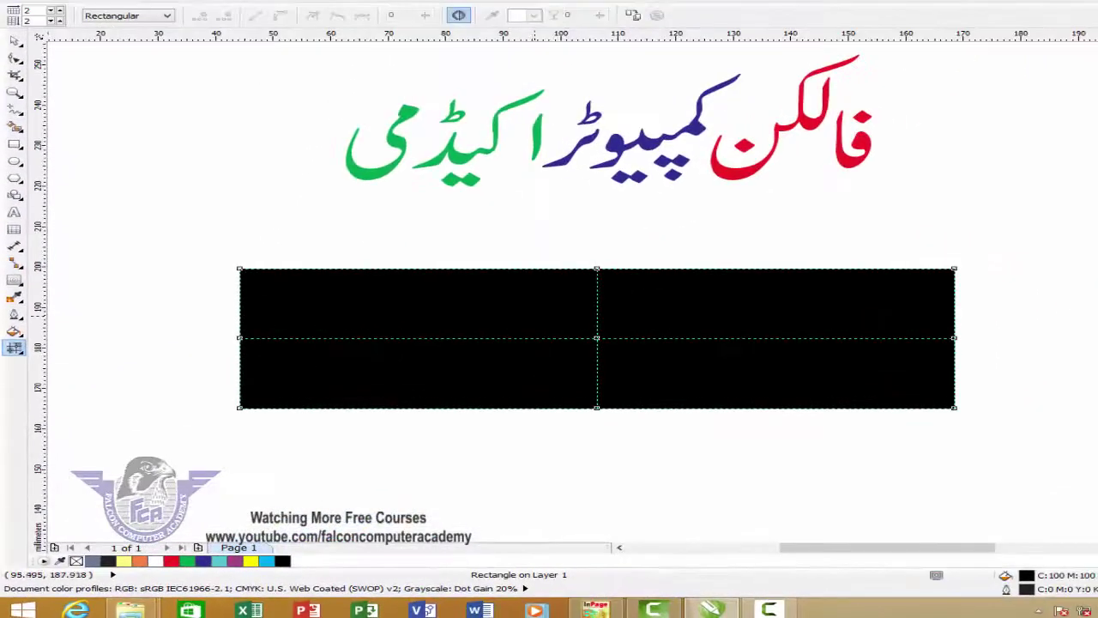
pyautogui.moveTo(532, 311); pyautogui.dragTo(654, 363)
pyautogui.moveTo(583, 416); pyautogui.dragTo(586, 418)
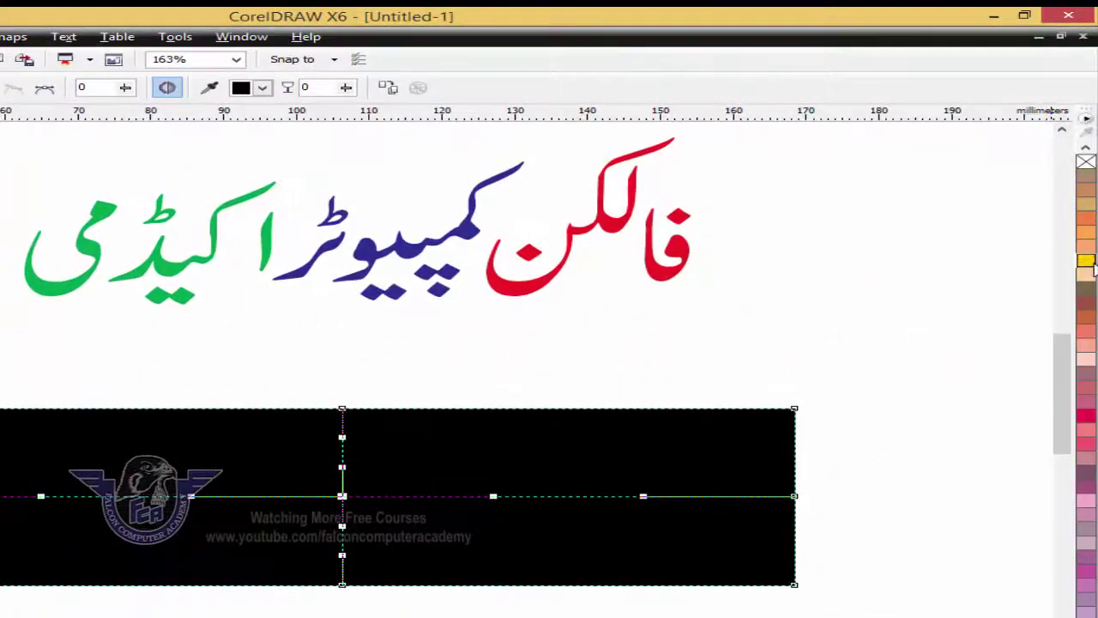
pyautogui.click(1089, 262)
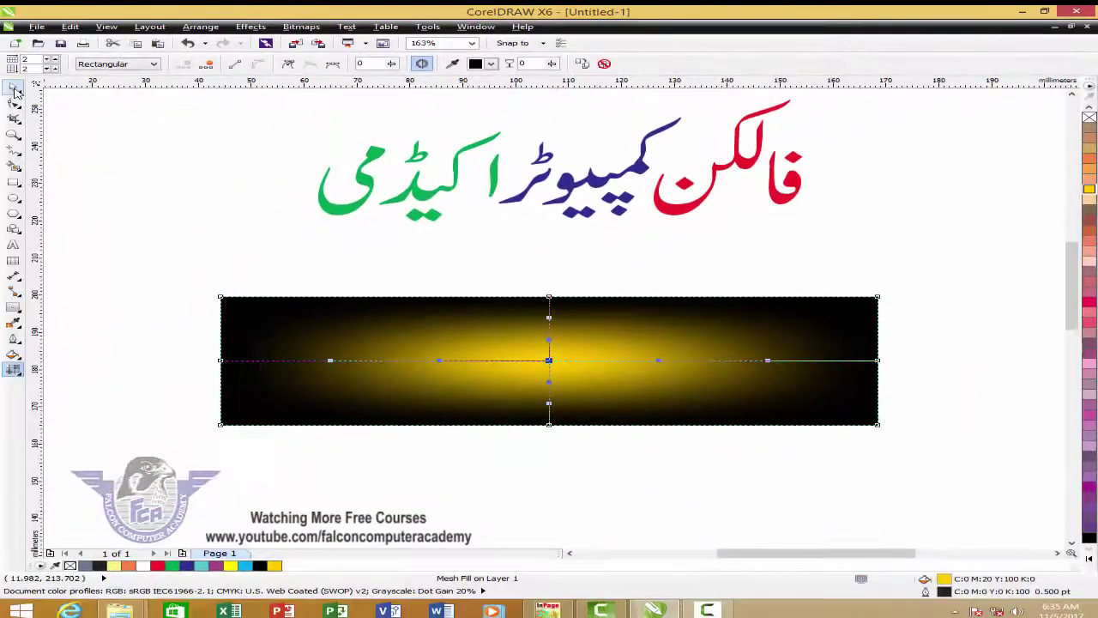
# - Send the mesh-filled rectangle behind the verse and clear the selection
pyautogui.click(14, 88)
pyautogui.click(362, 541)
pyautogui.click(561, 412)
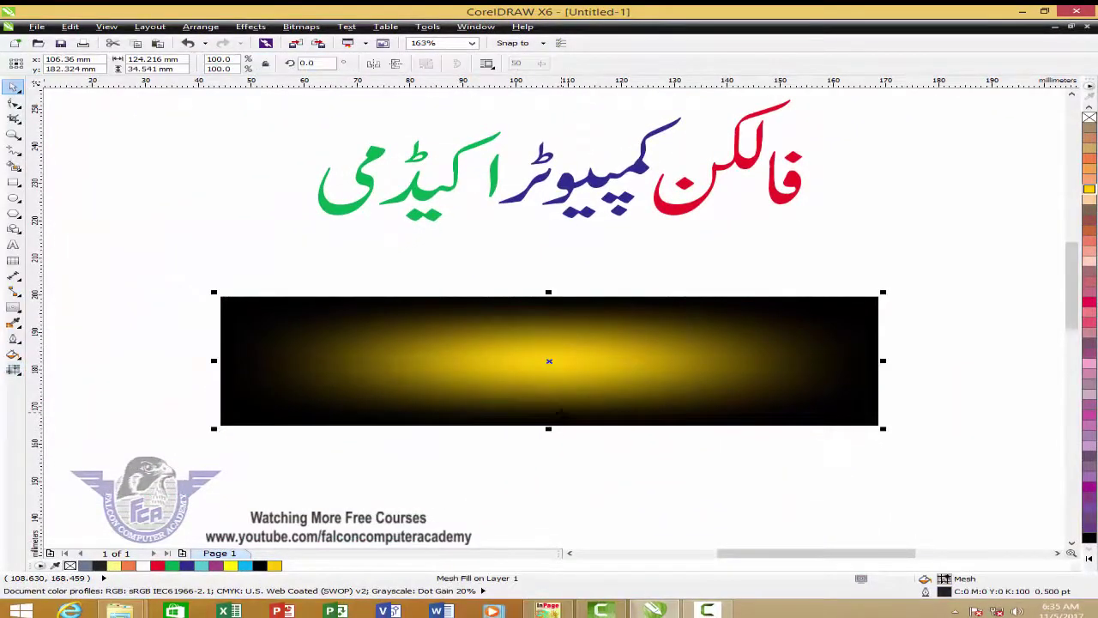
pyautogui.click(598, 476)
# - Colour the verse on the mesh-filled rectangle white
pyautogui.click(589, 404)
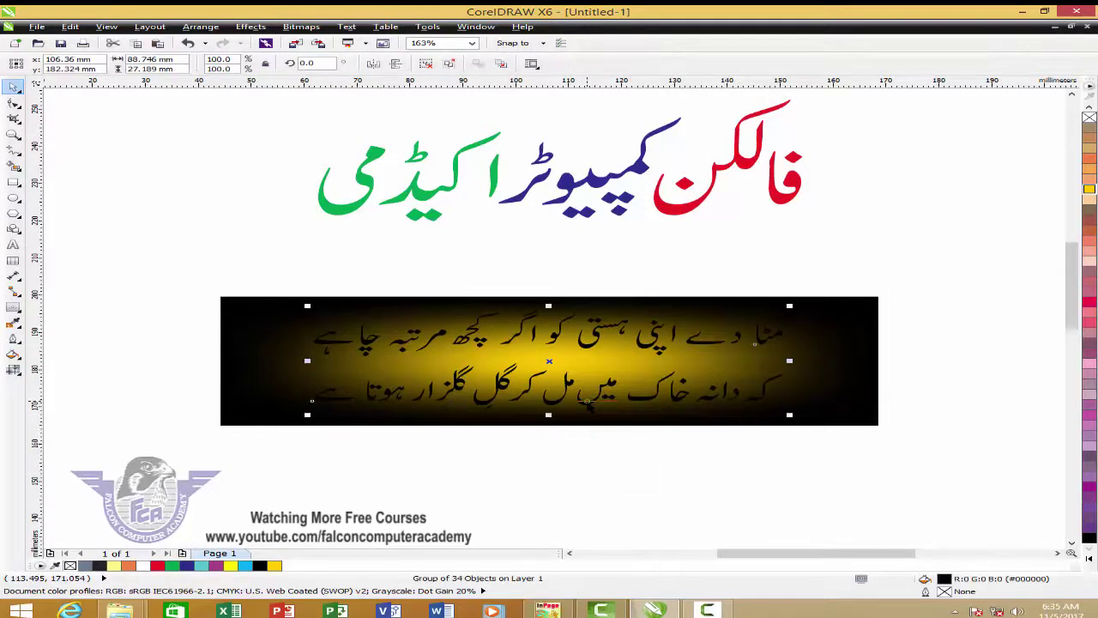
pyautogui.click(1089, 559)
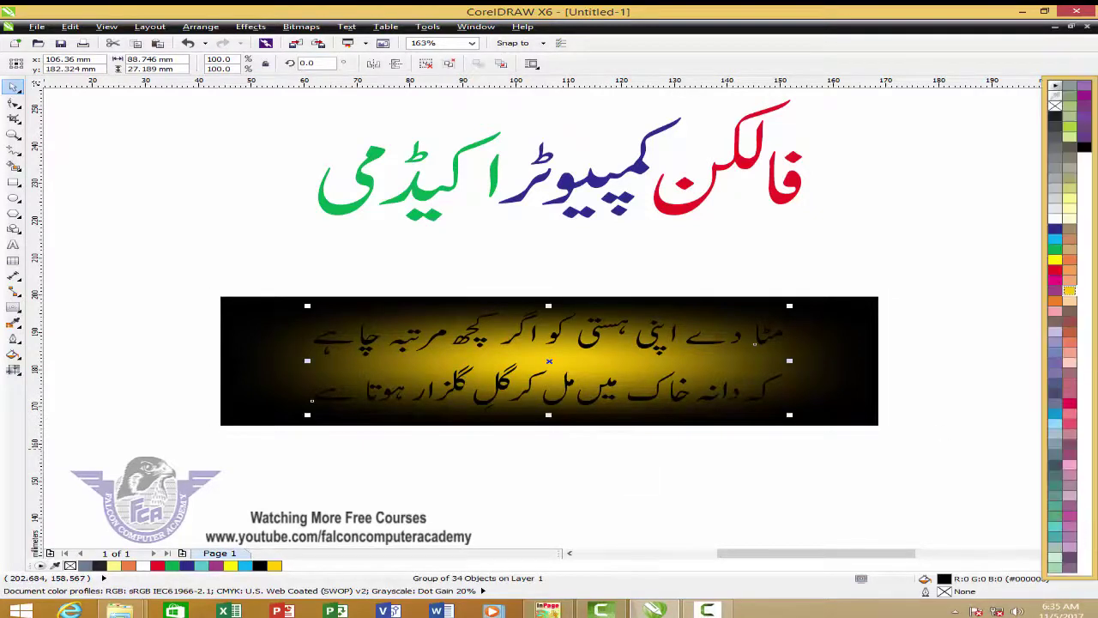
pyautogui.click(1055, 219)
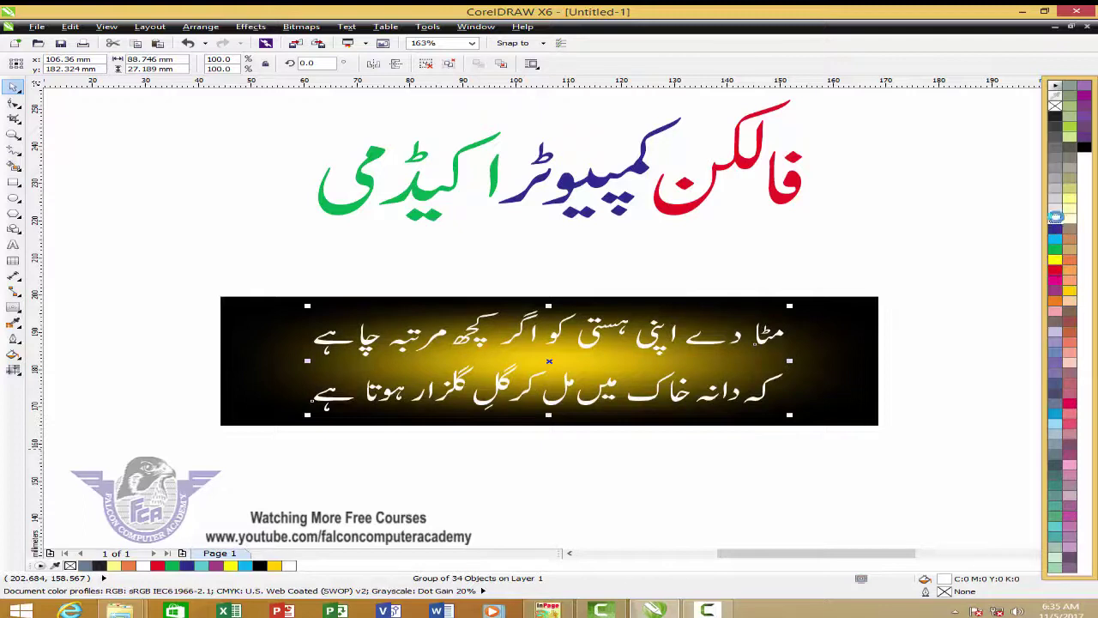
# - Select the white verse together with its mesh-filled rectangle
pyautogui.click(915, 240)
pyautogui.moveTo(915, 275); pyautogui.dragTo(64, 492)
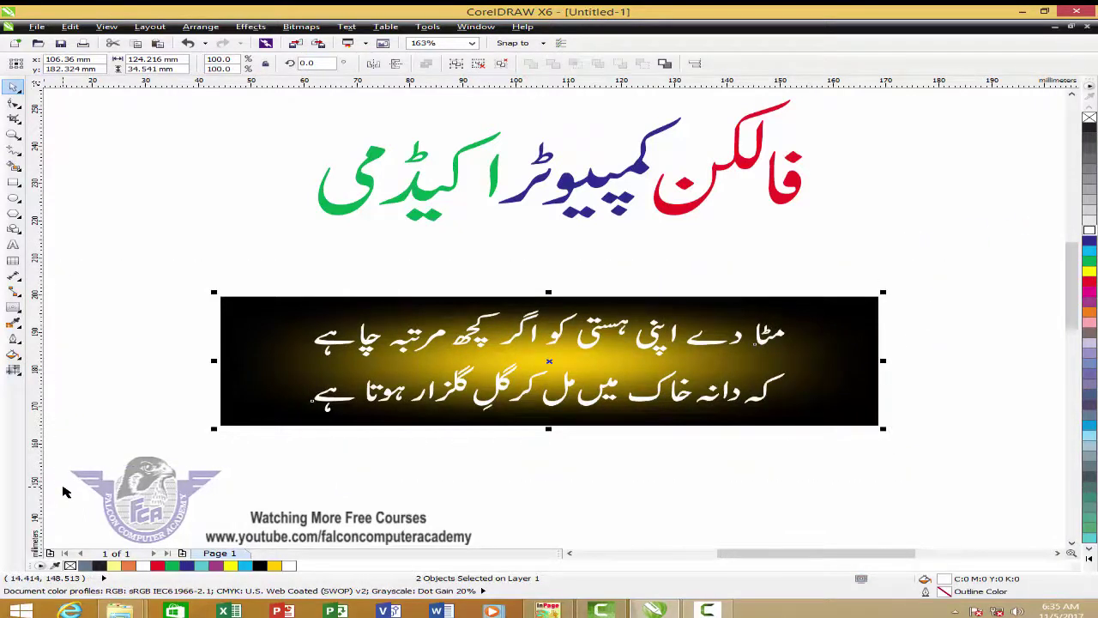